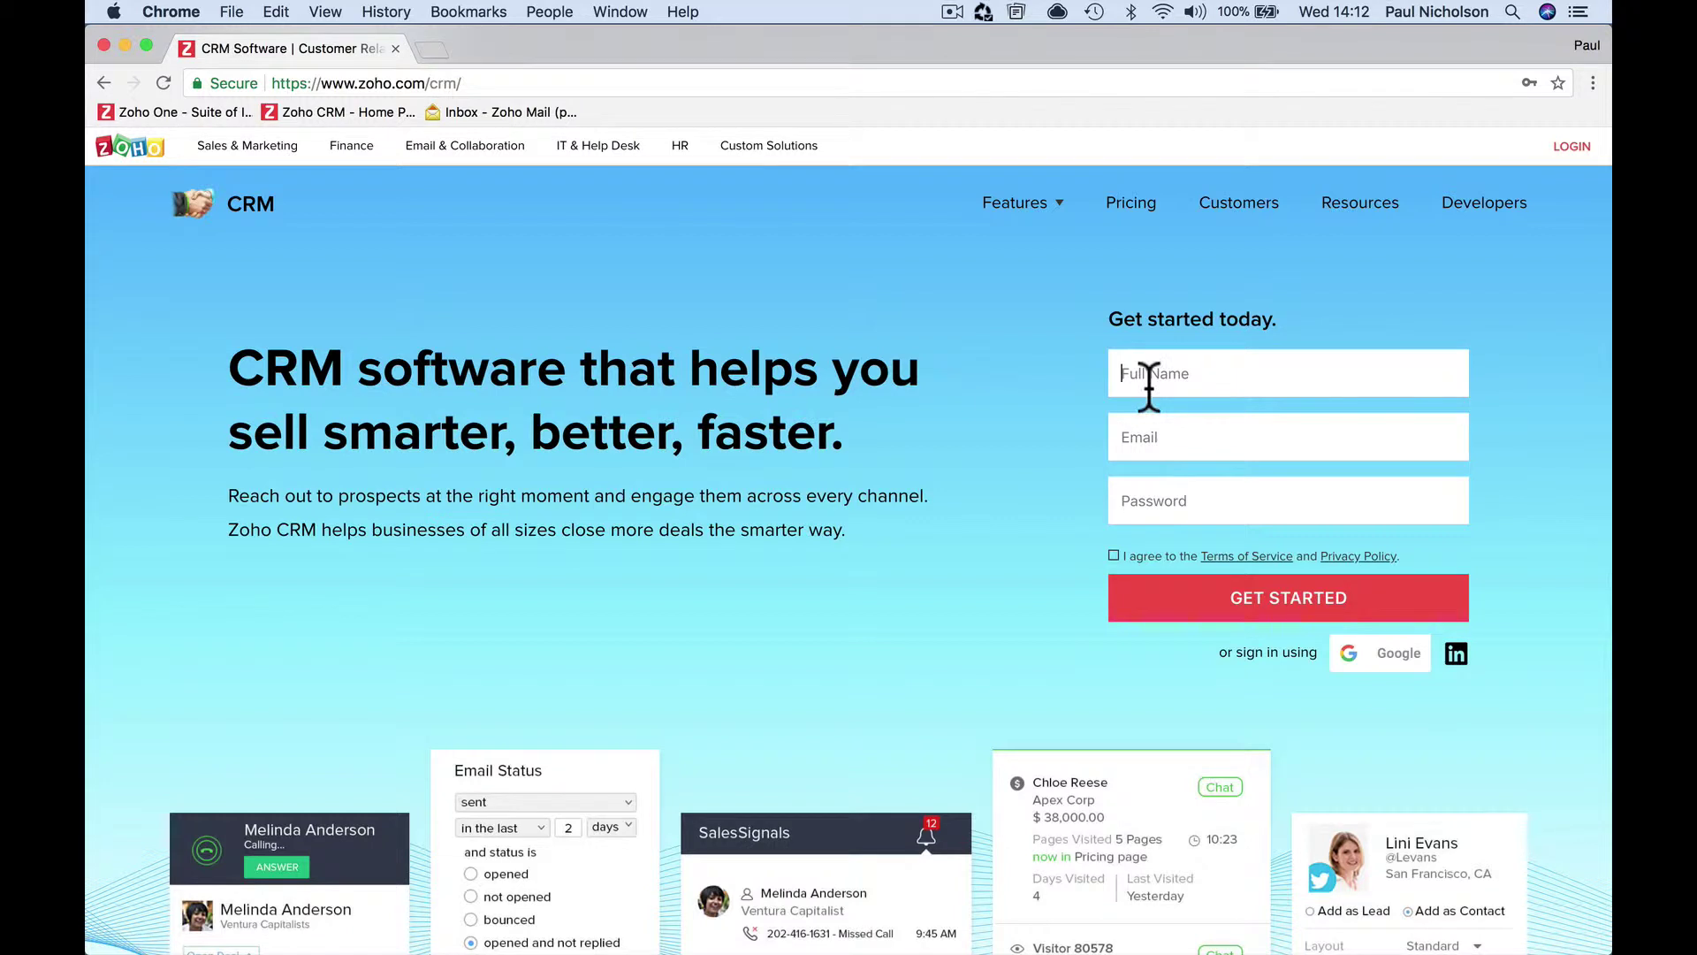
Fill in the sign-up form with the user's full name, e-mail address and password
key(Tab)
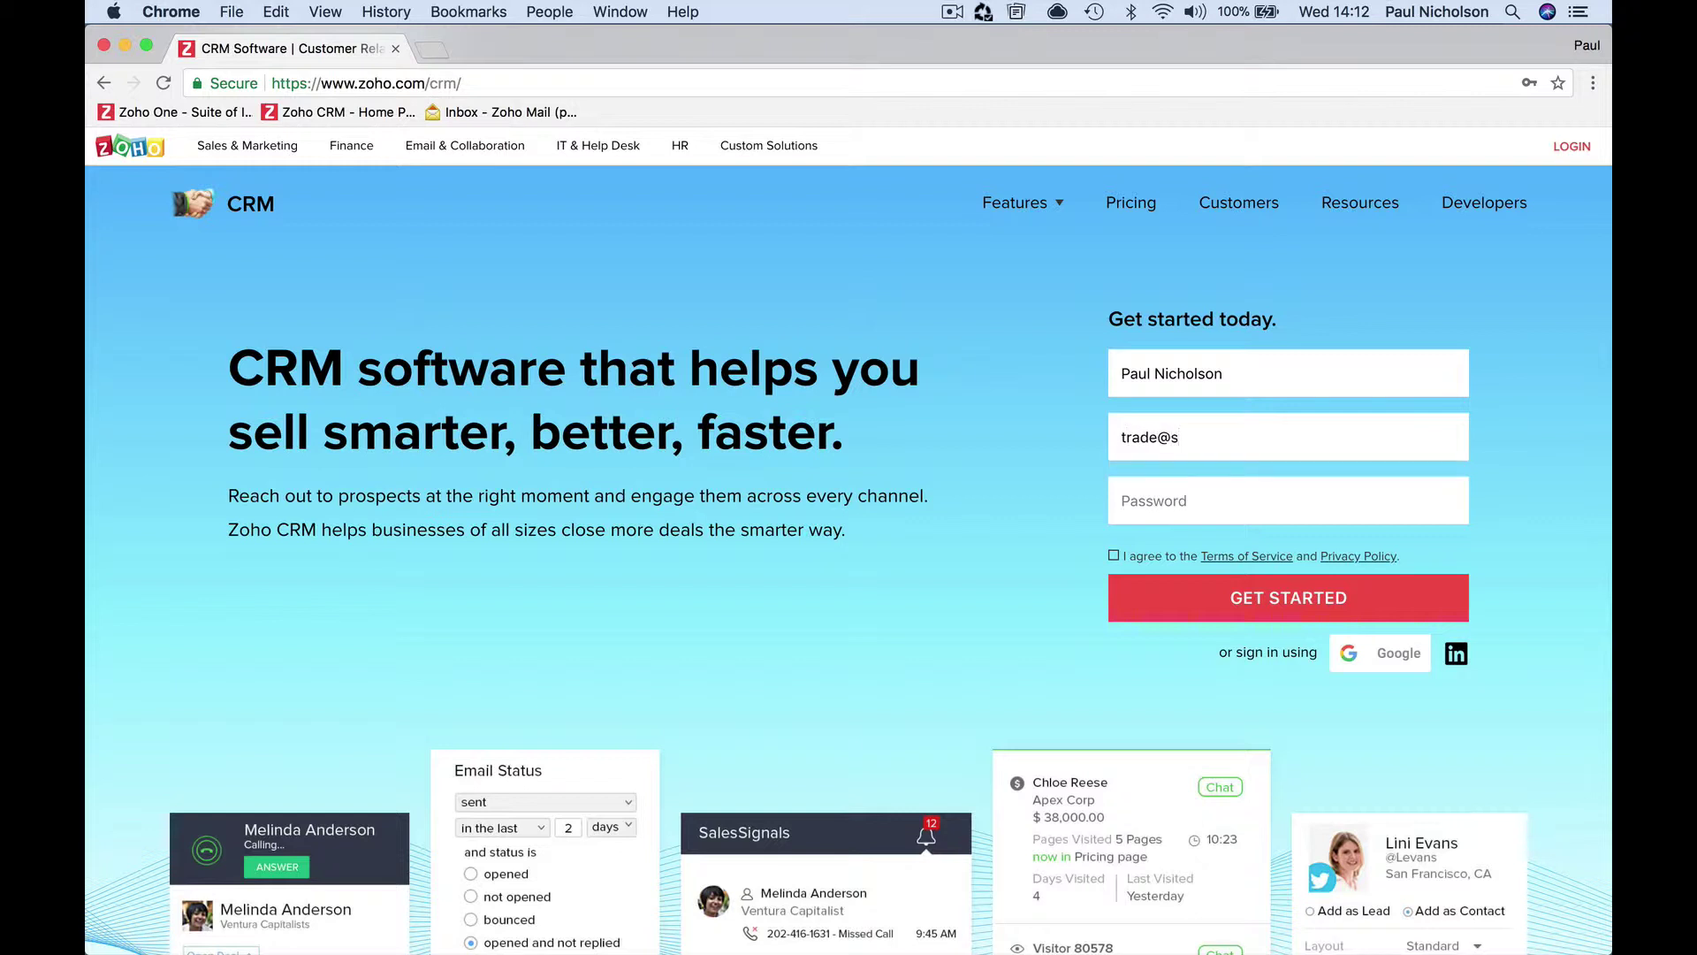
key(Tab)
text(p)
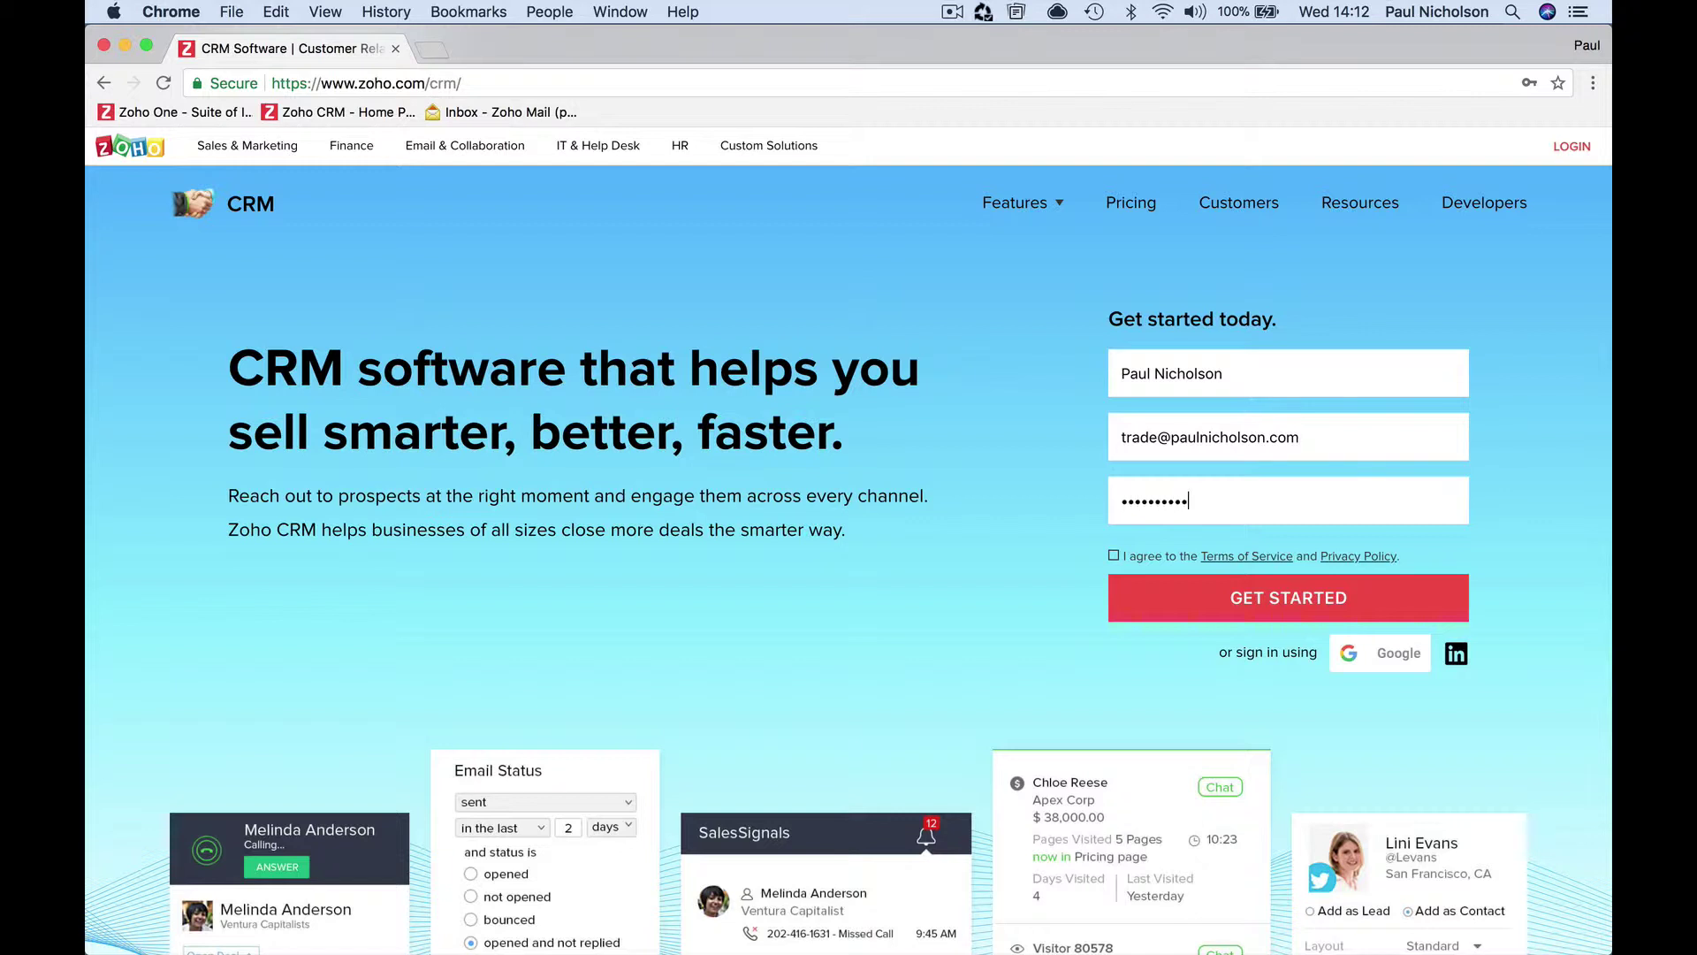
Mute the sound, accept the terms of service and create the account with GET STARTED
key(XF86AudioMute)
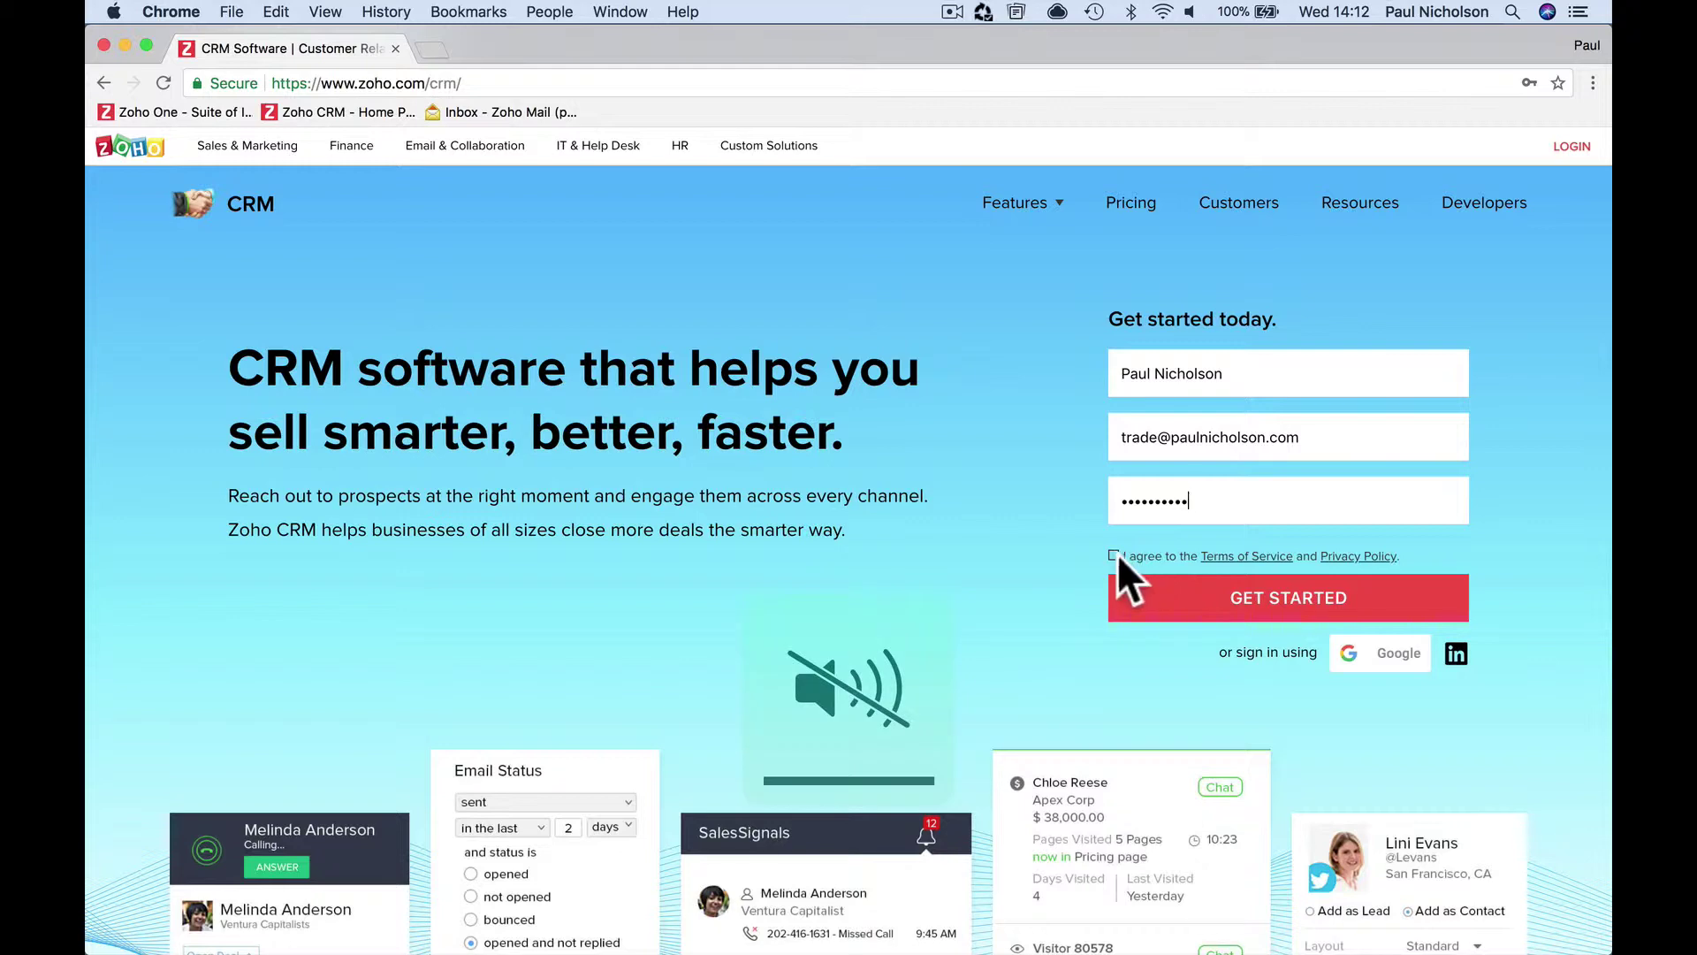
click(1114, 555)
click(1137, 606)
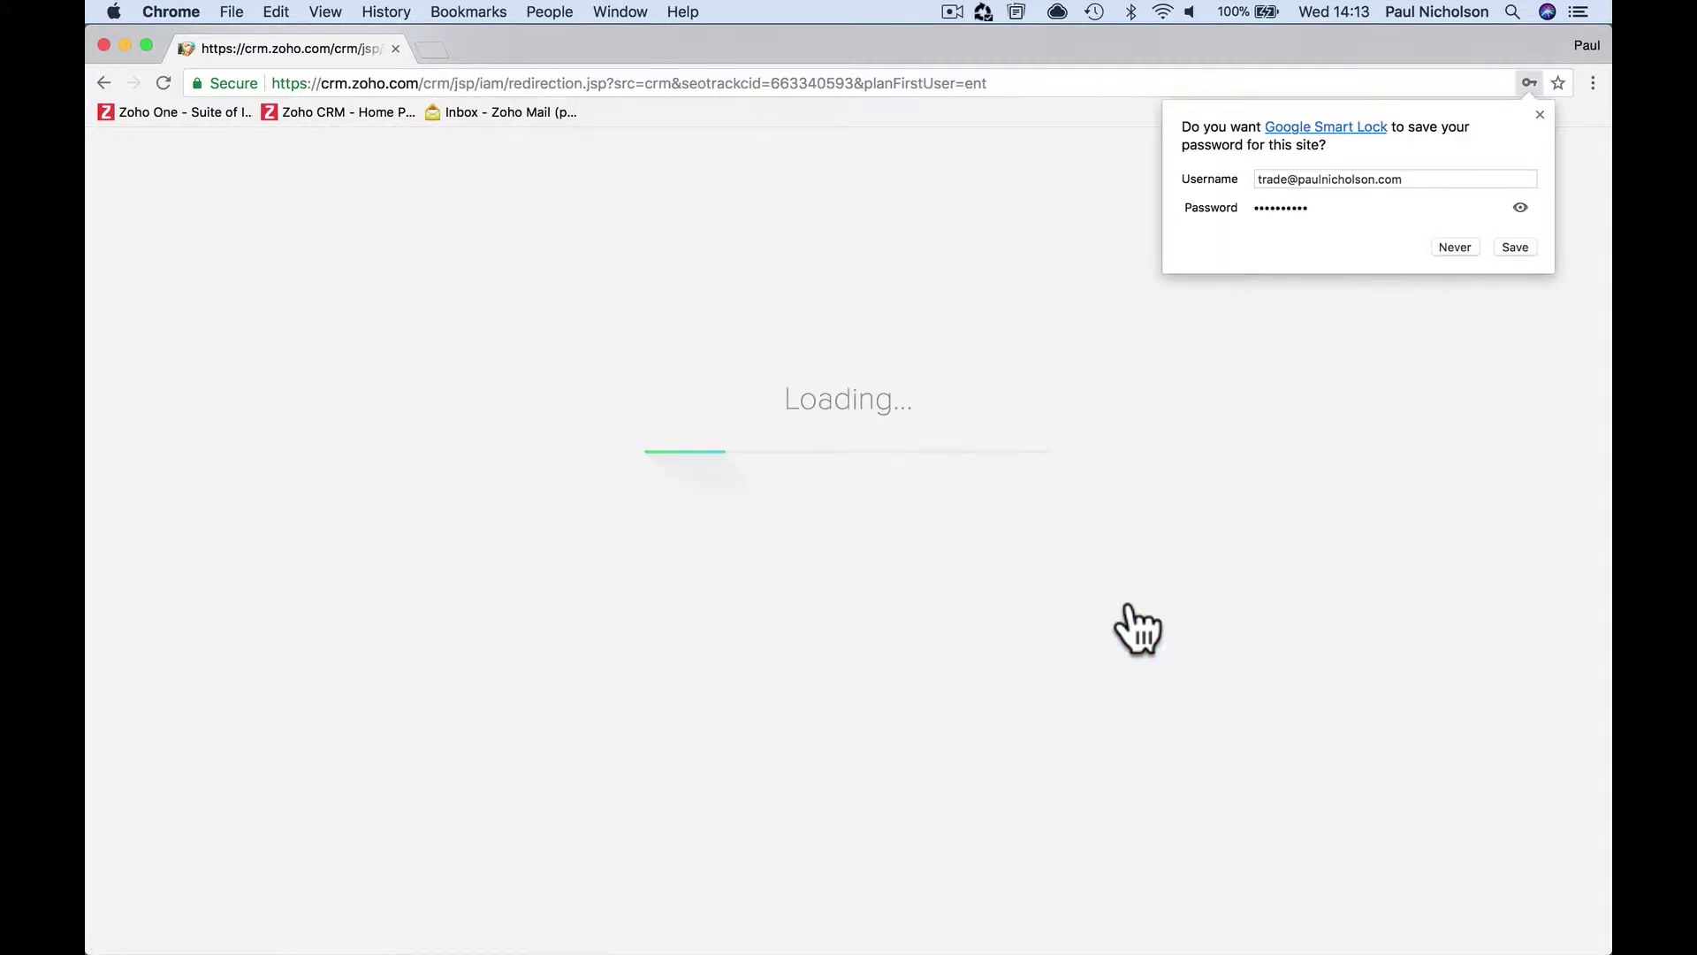
Dismiss the save-password offer, then enter company name 'Happy-Me Ltd.' and the company phone number
click(1539, 114)
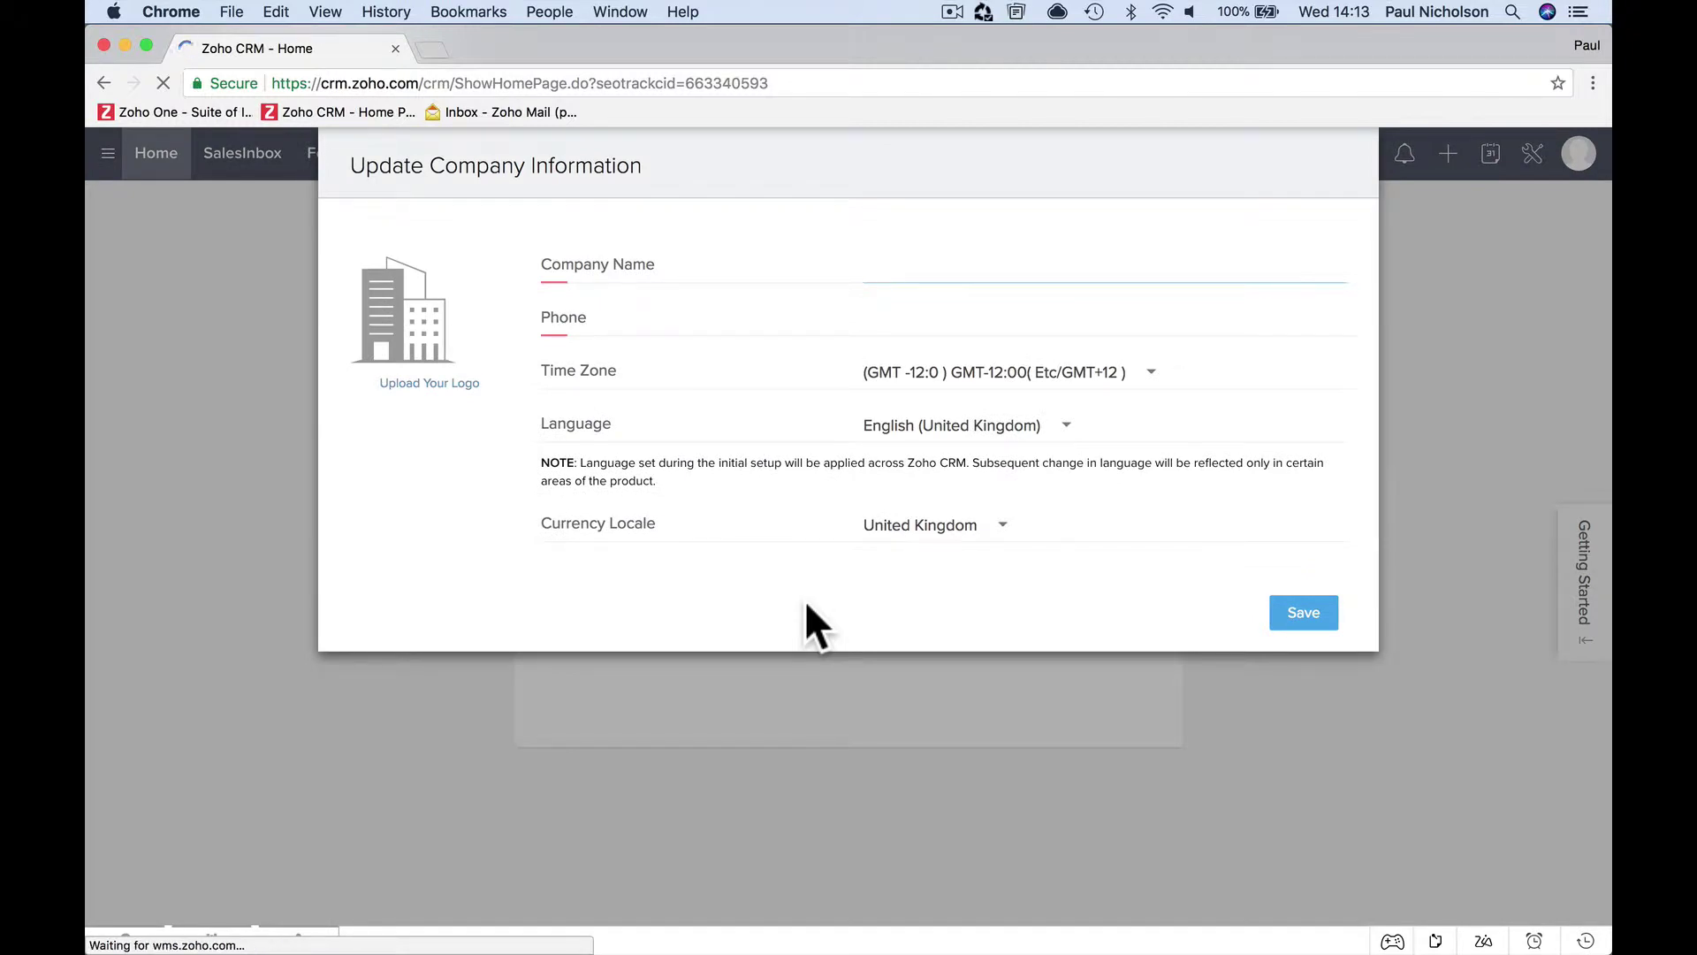
text(Happy-Me Ltd.)
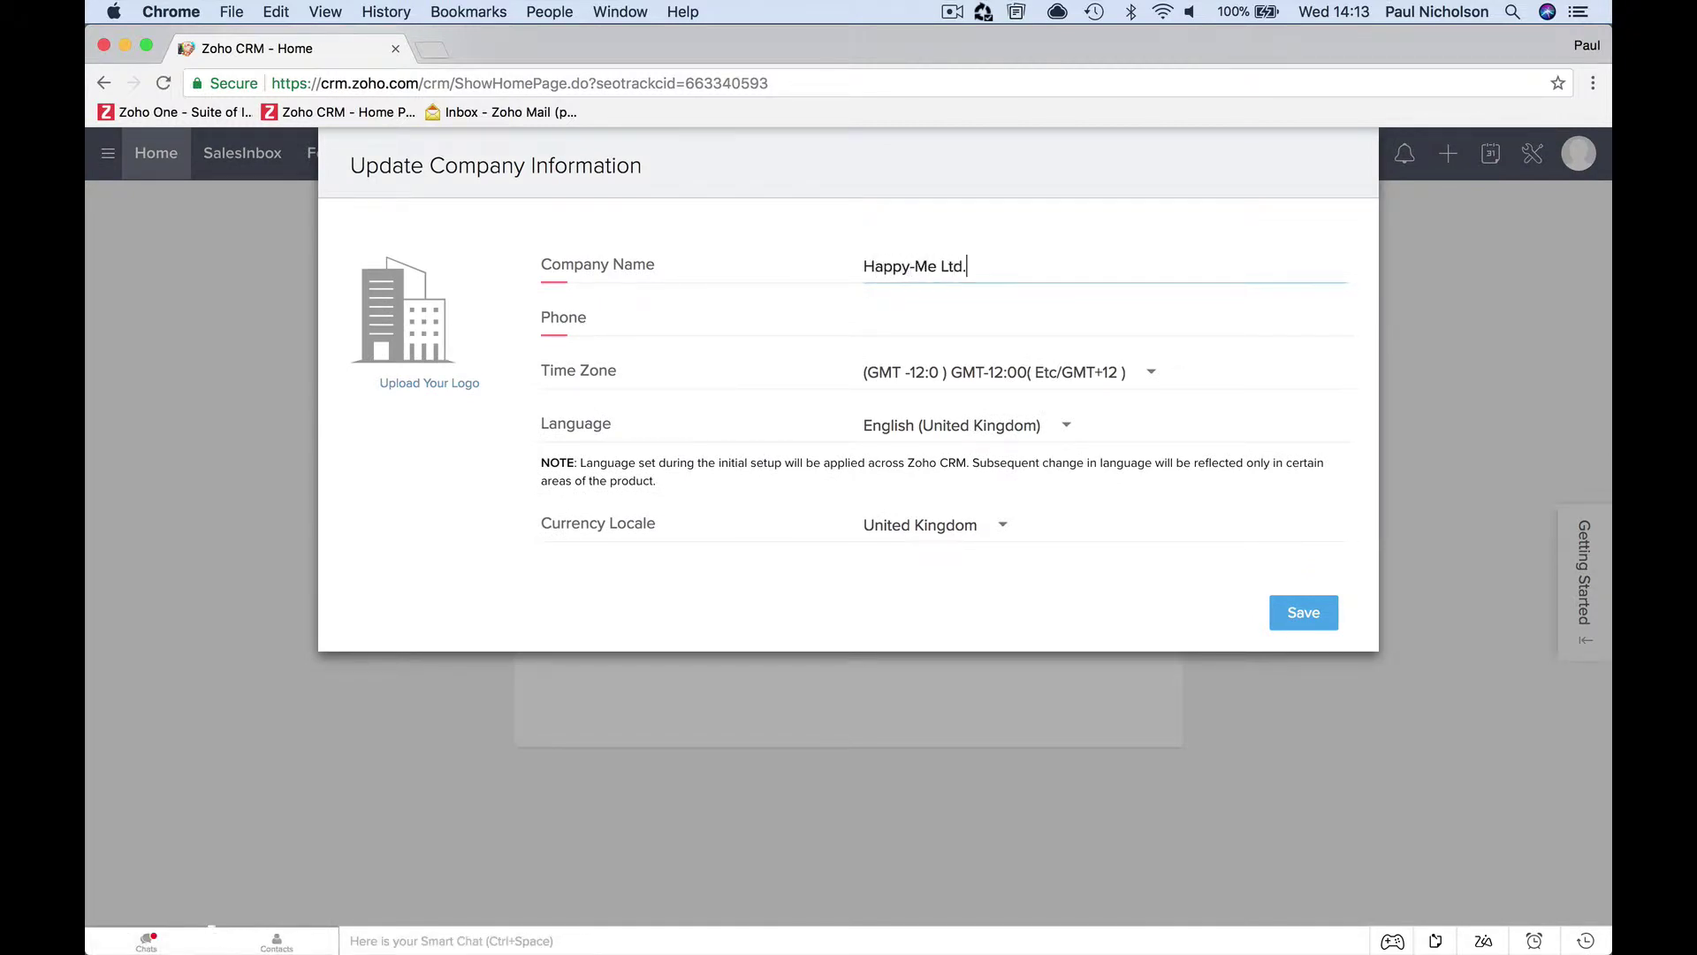
key(Tab)
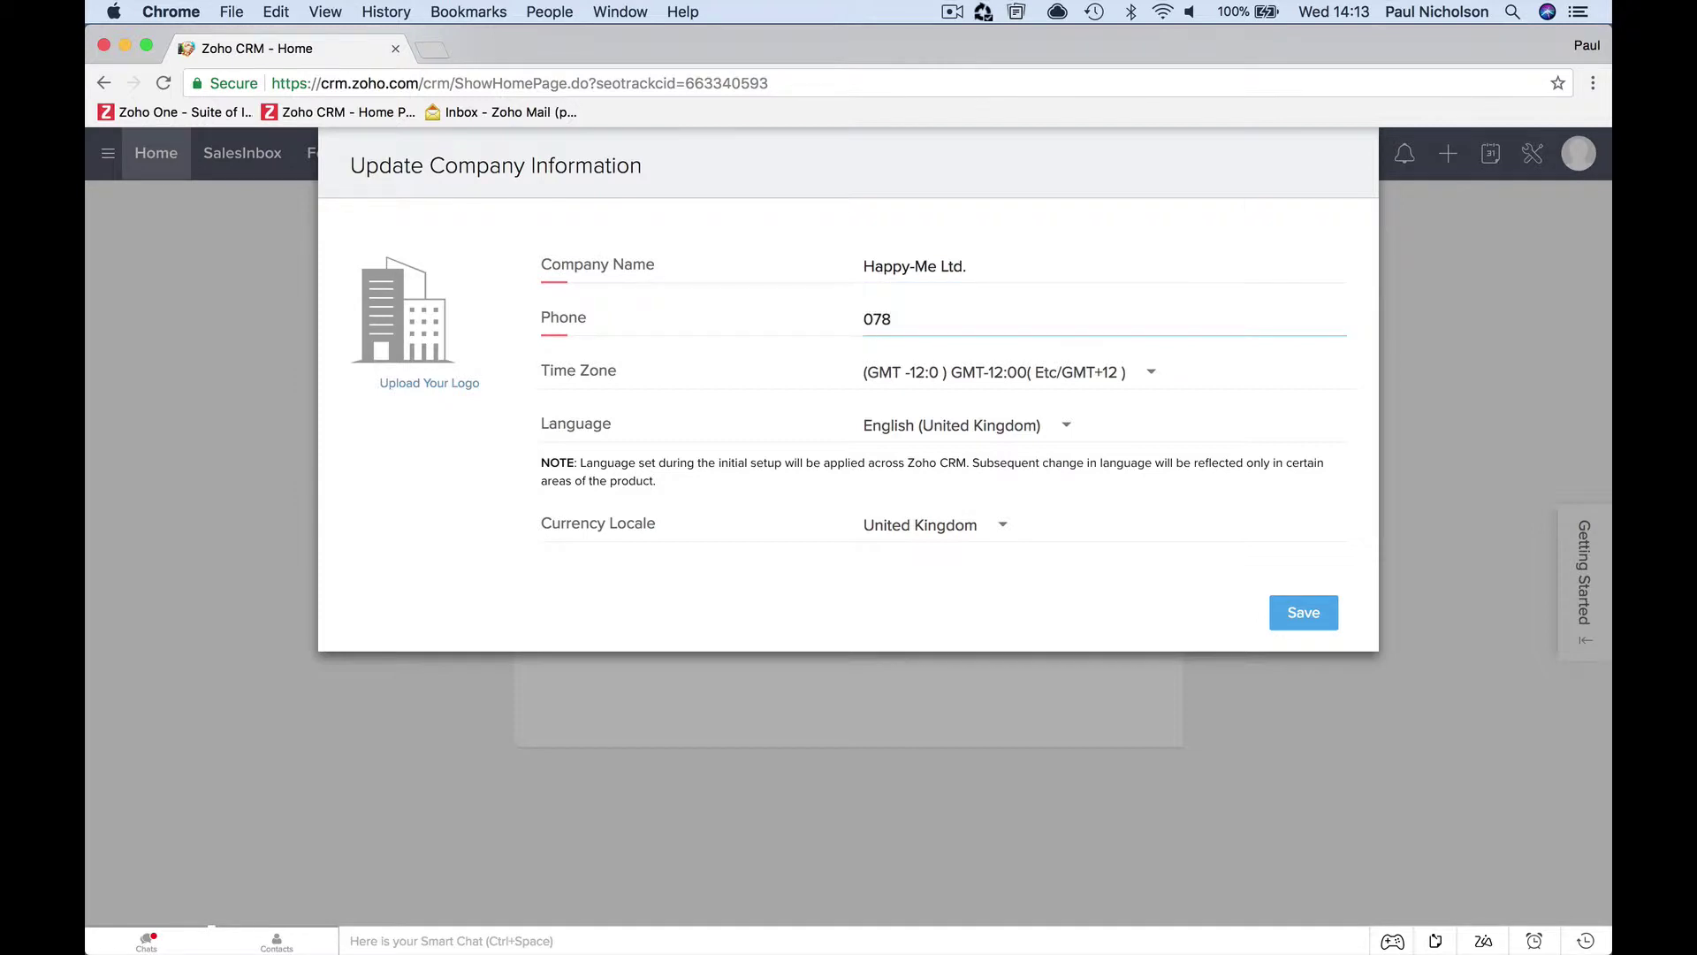
key(Tab)
Set the time zone to (GMT 0:0) Greenwich Mean Time (Etc/GMT)
click(1136, 376)
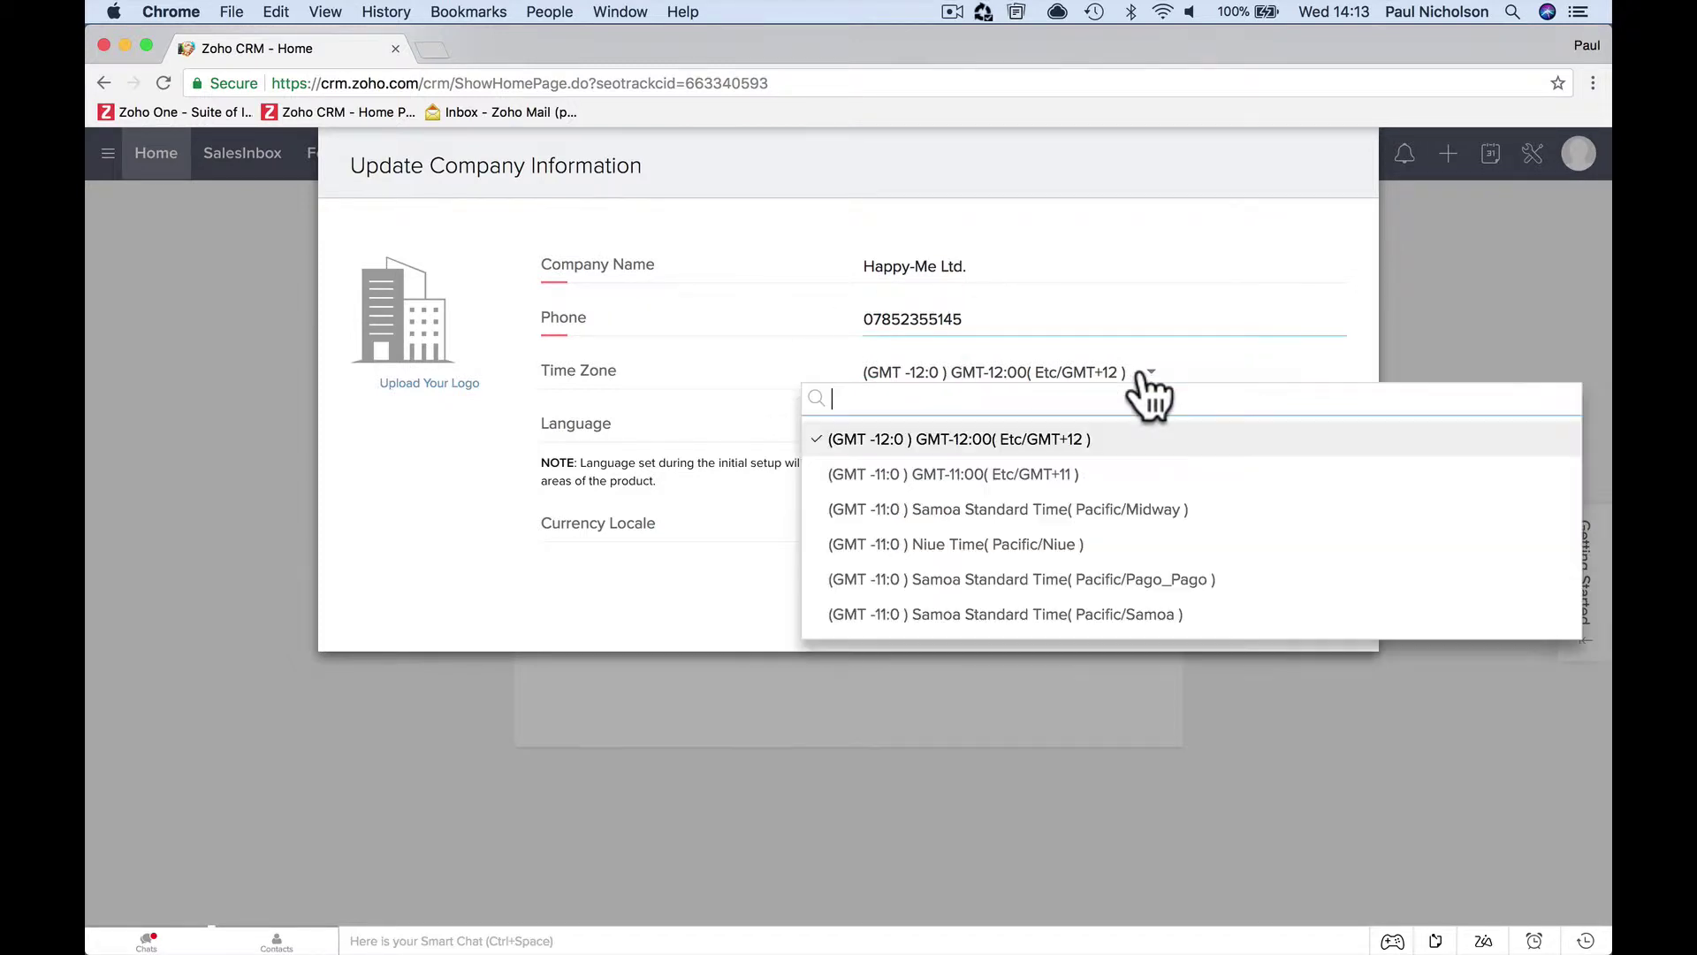
scroll(1116, 511, down, 15)
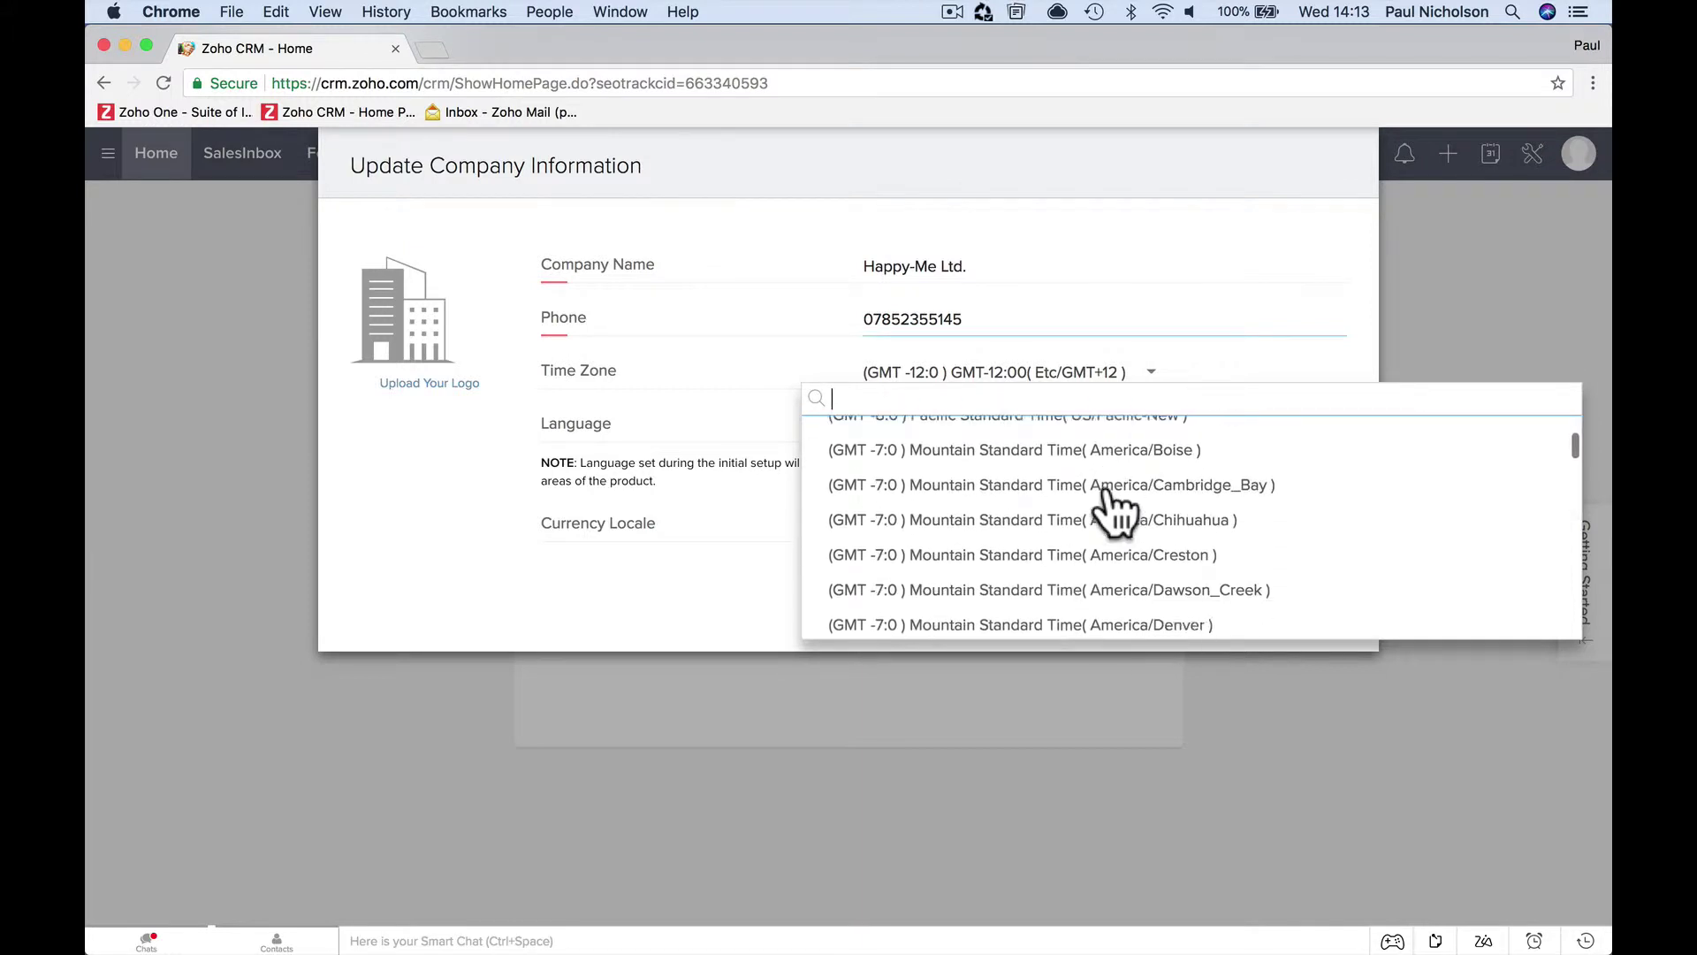
scroll(1115, 511, down, 15)
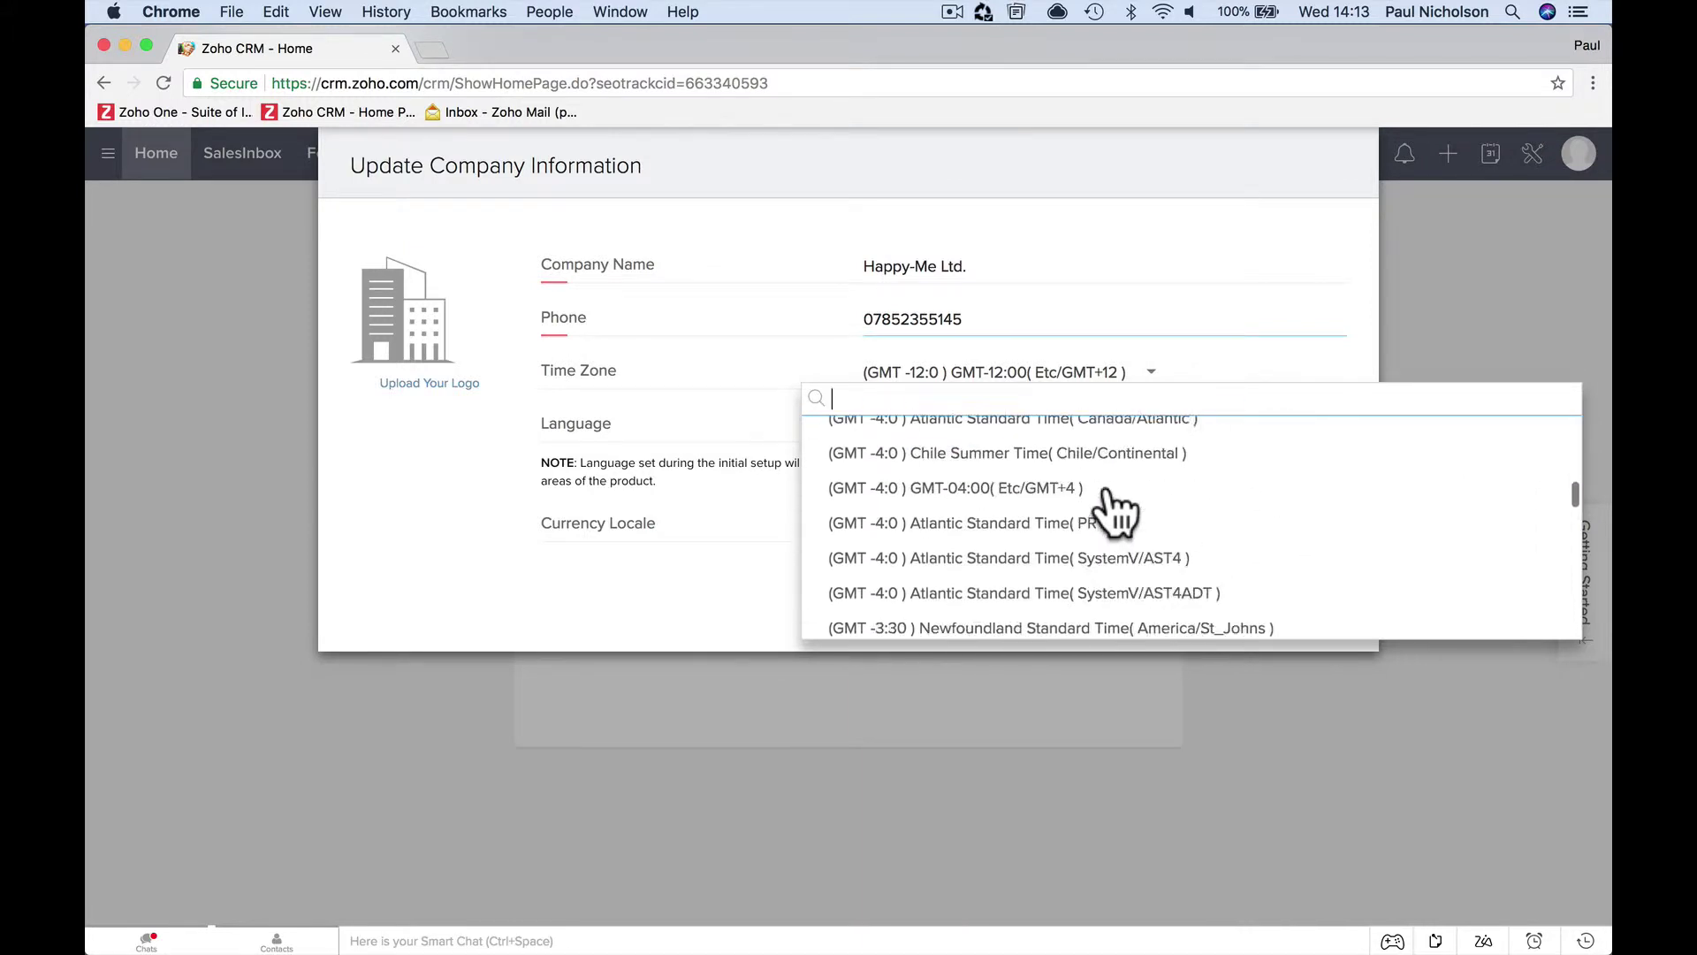
scroll(1115, 511, down, 12)
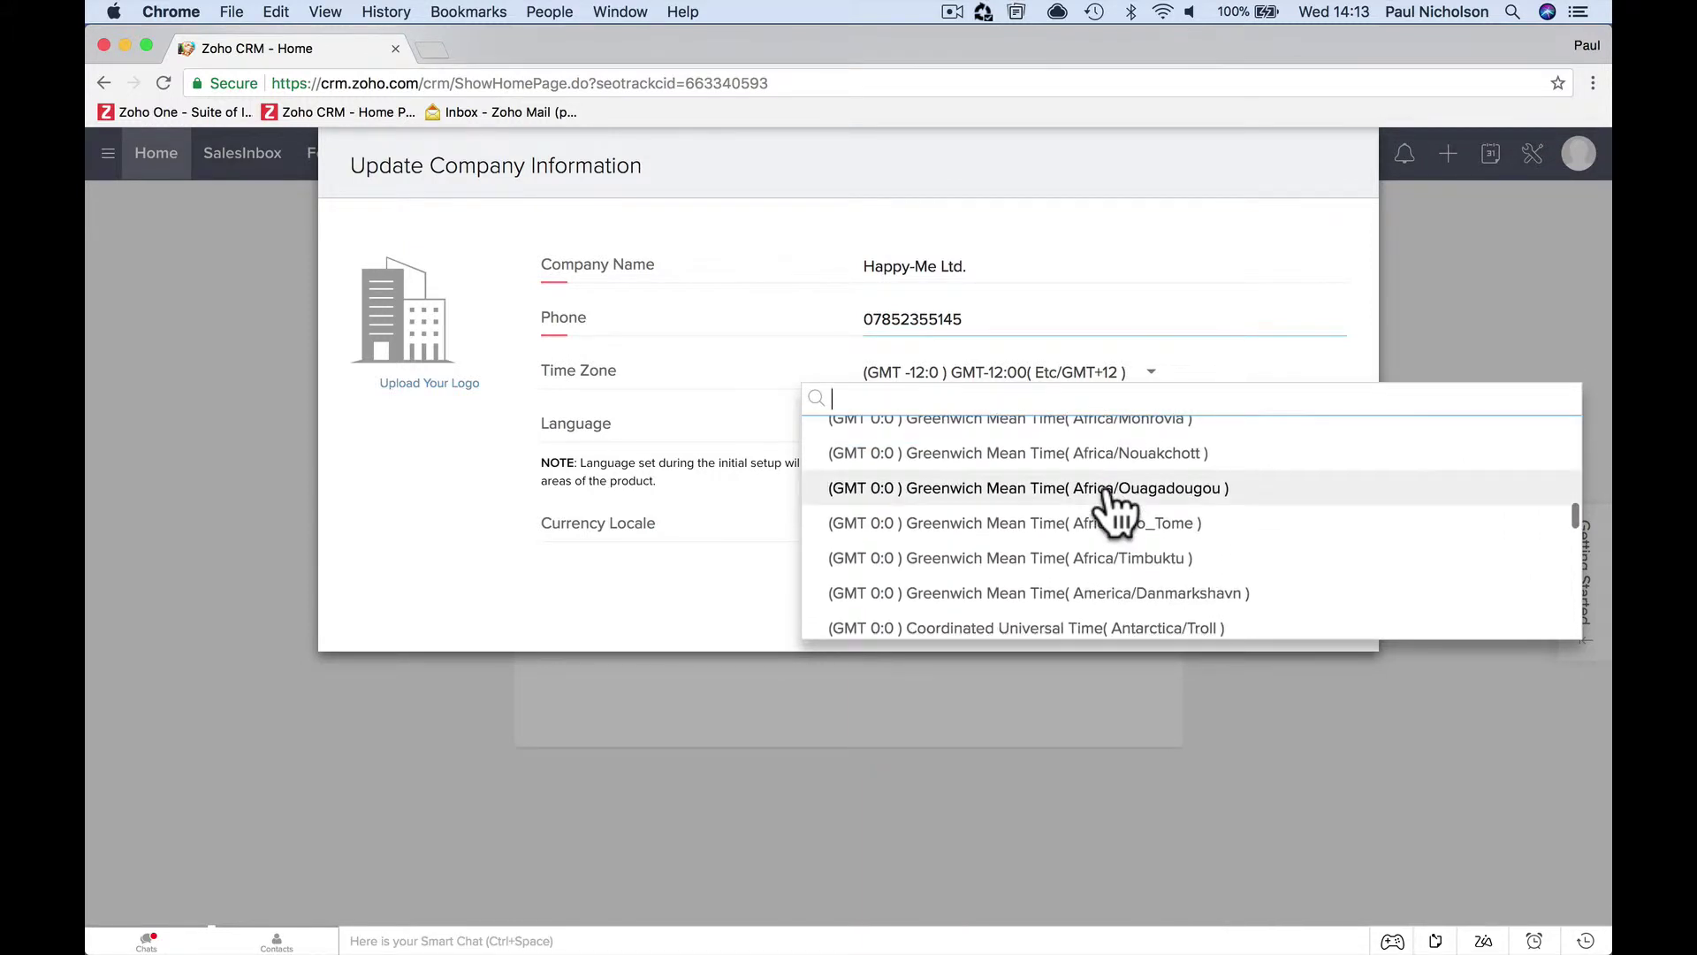
scroll(1137, 539, up, 1)
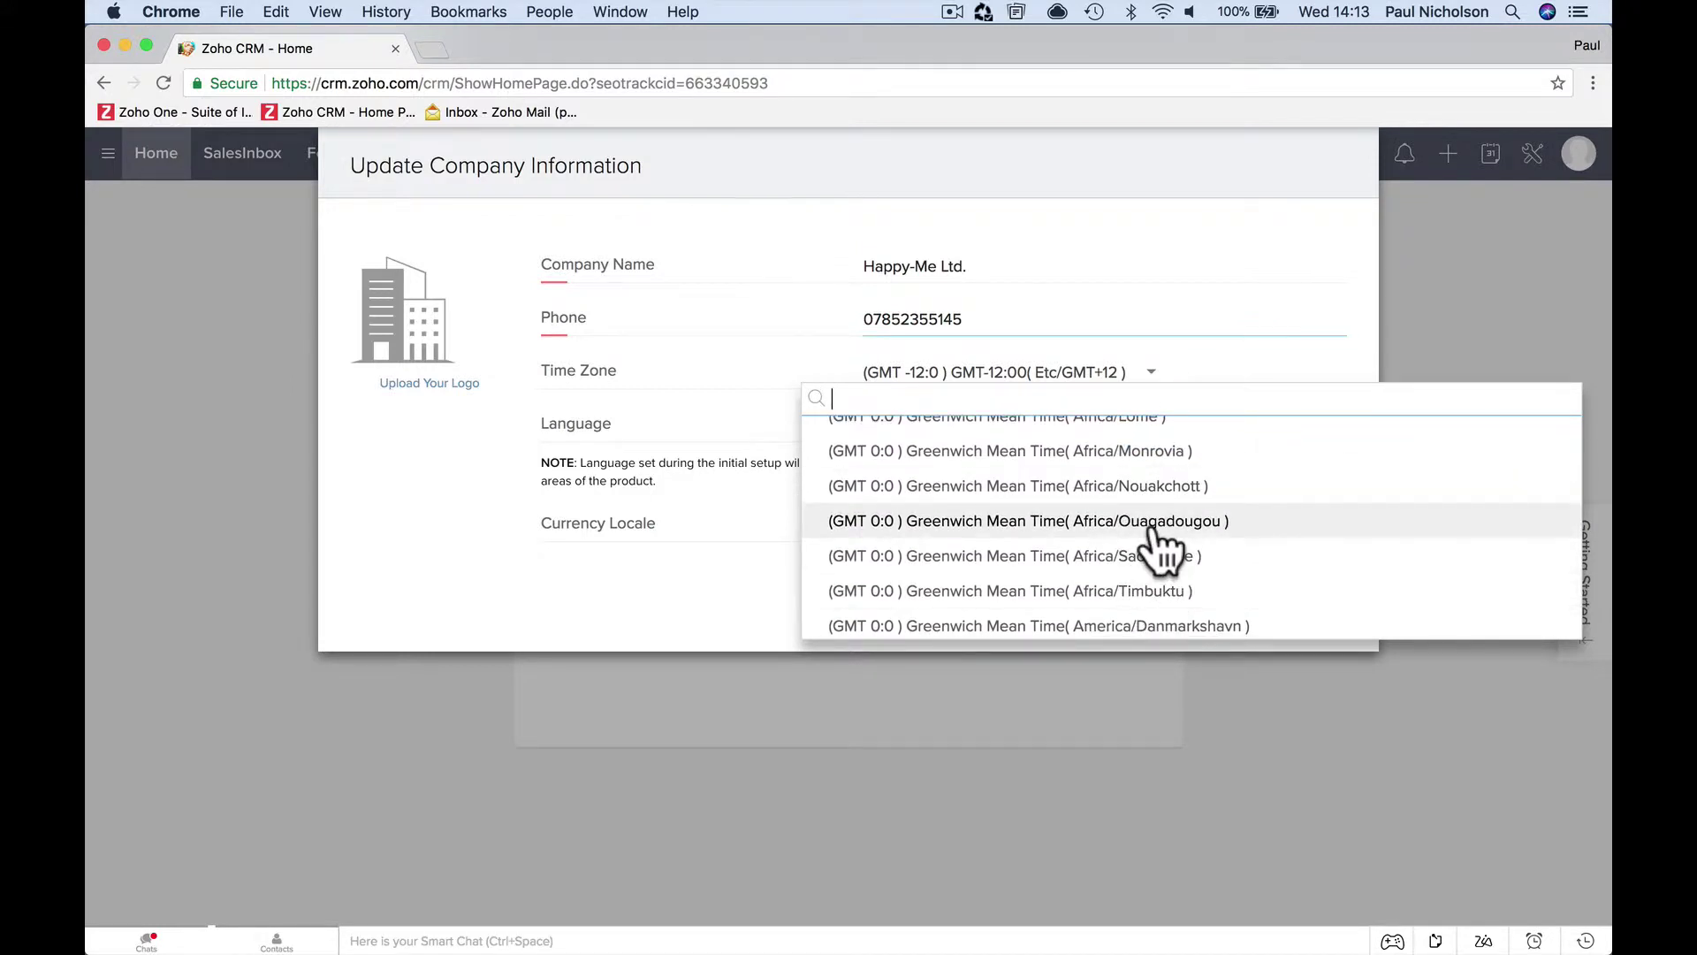
scroll(1152, 539, down, 3)
scroll(1160, 550, down, 5)
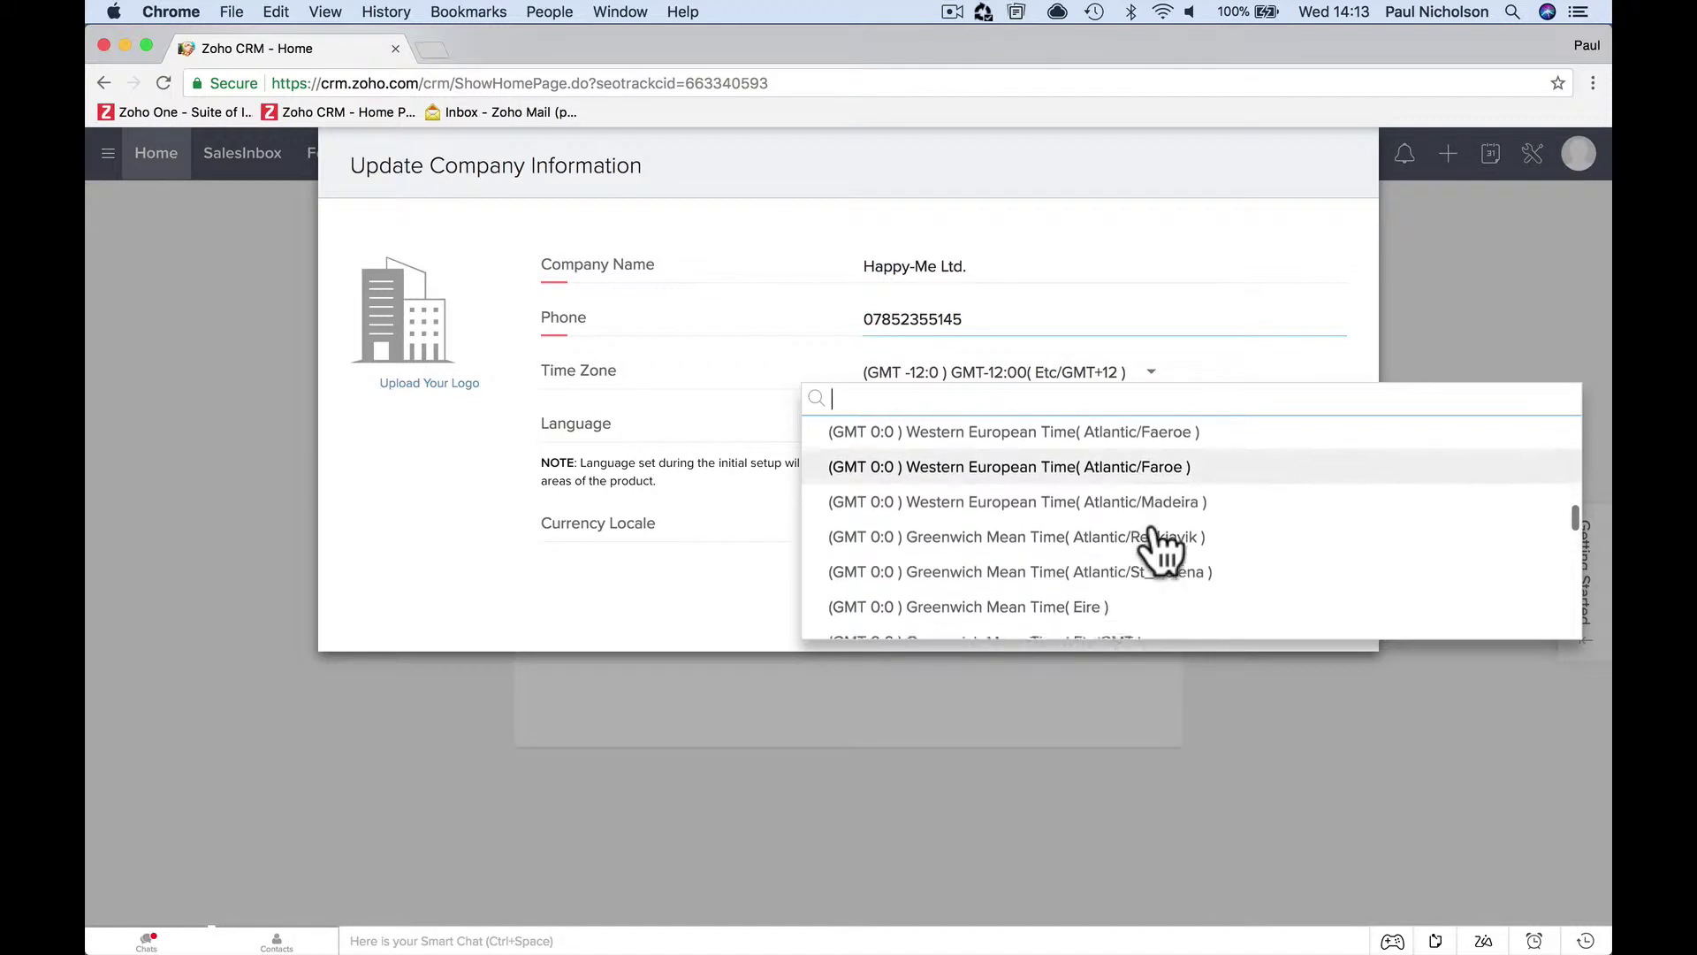
scroll(1160, 549, up, 8)
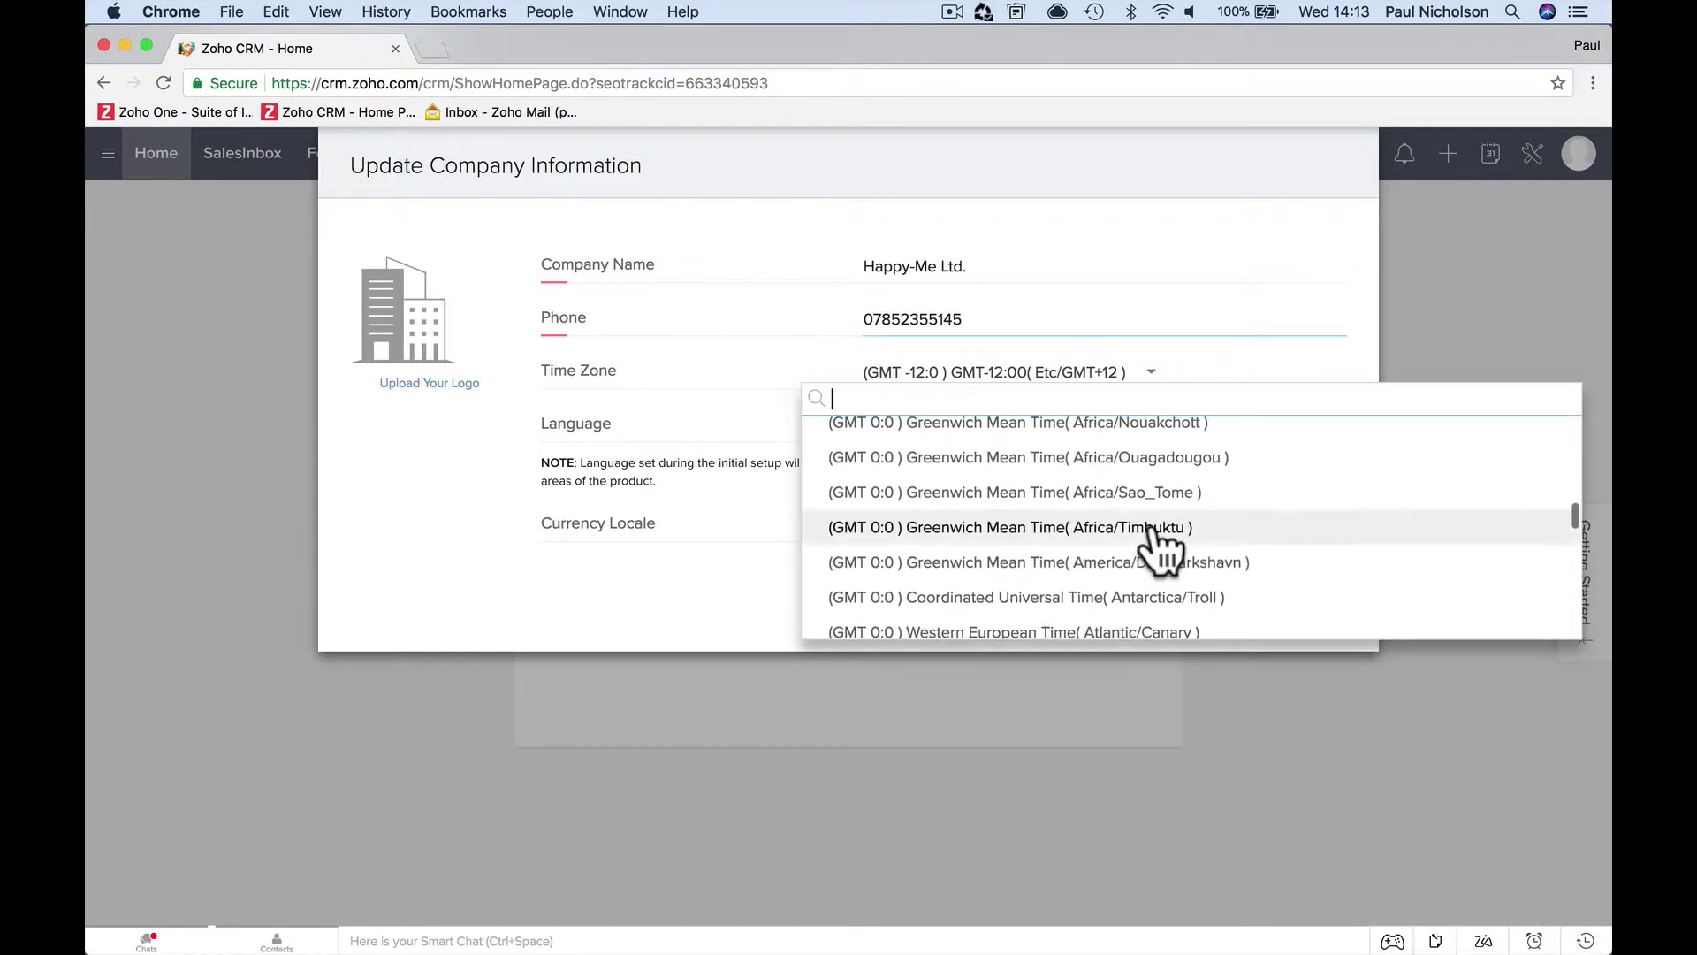
scroll(1160, 550, up, 3)
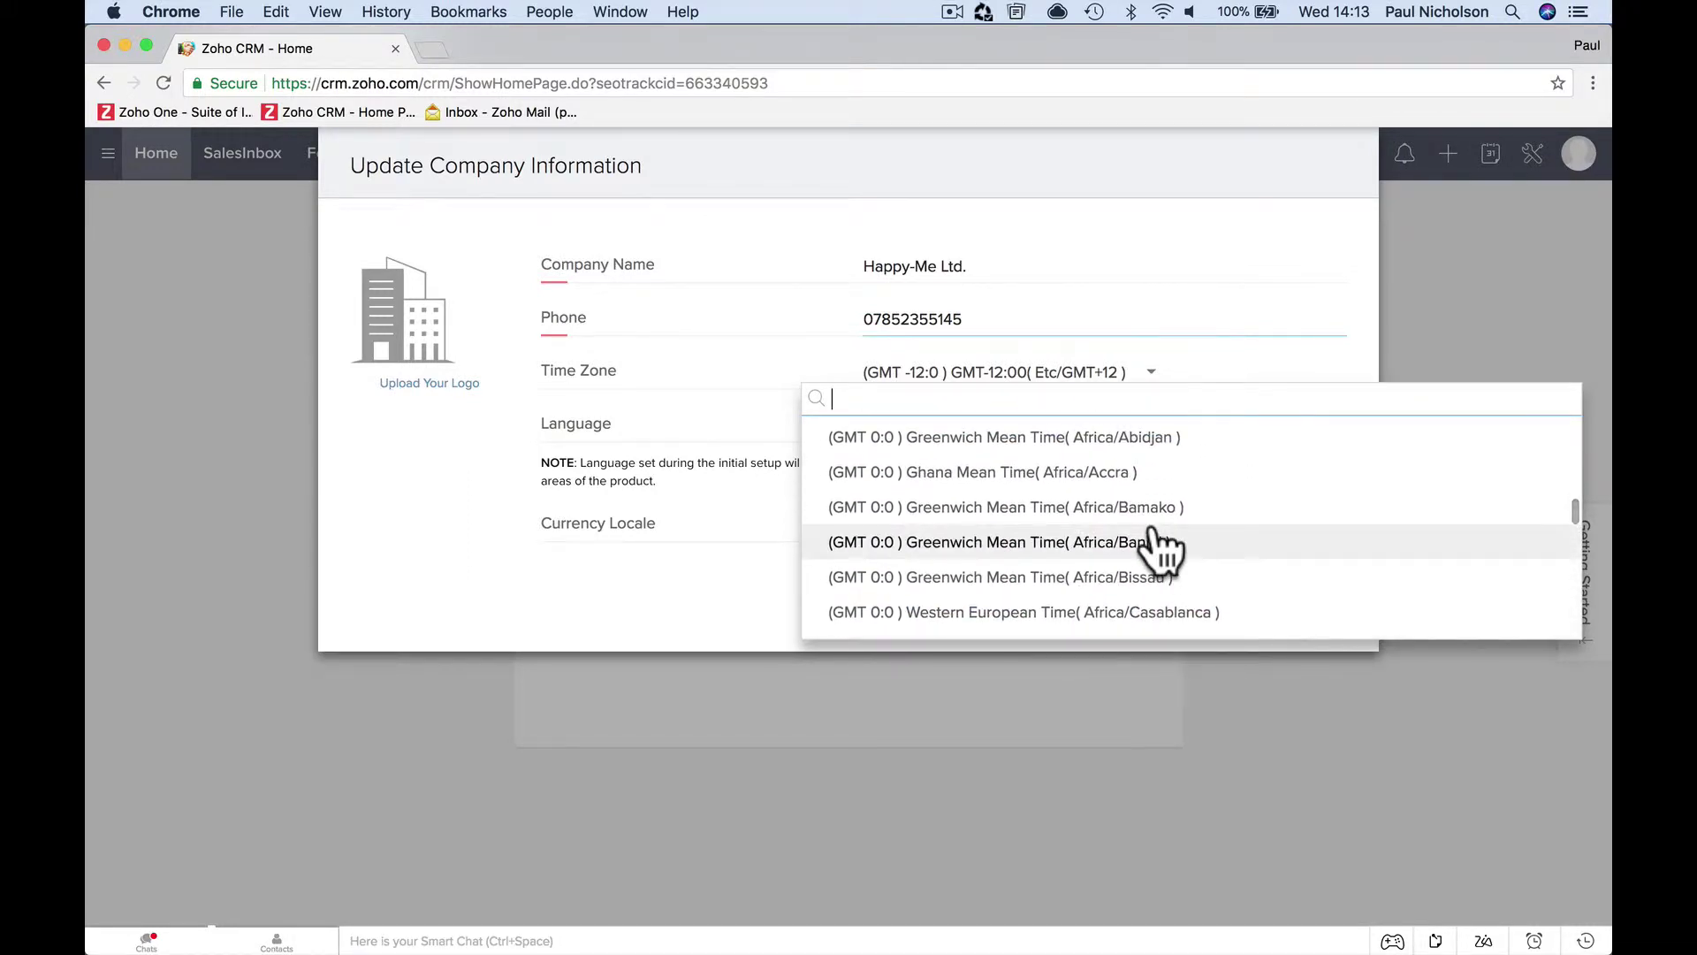
scroll(1159, 550, up, 2)
scroll(1160, 550, down, 2)
scroll(1159, 550, up, 1)
scroll(1160, 550, down, 3)
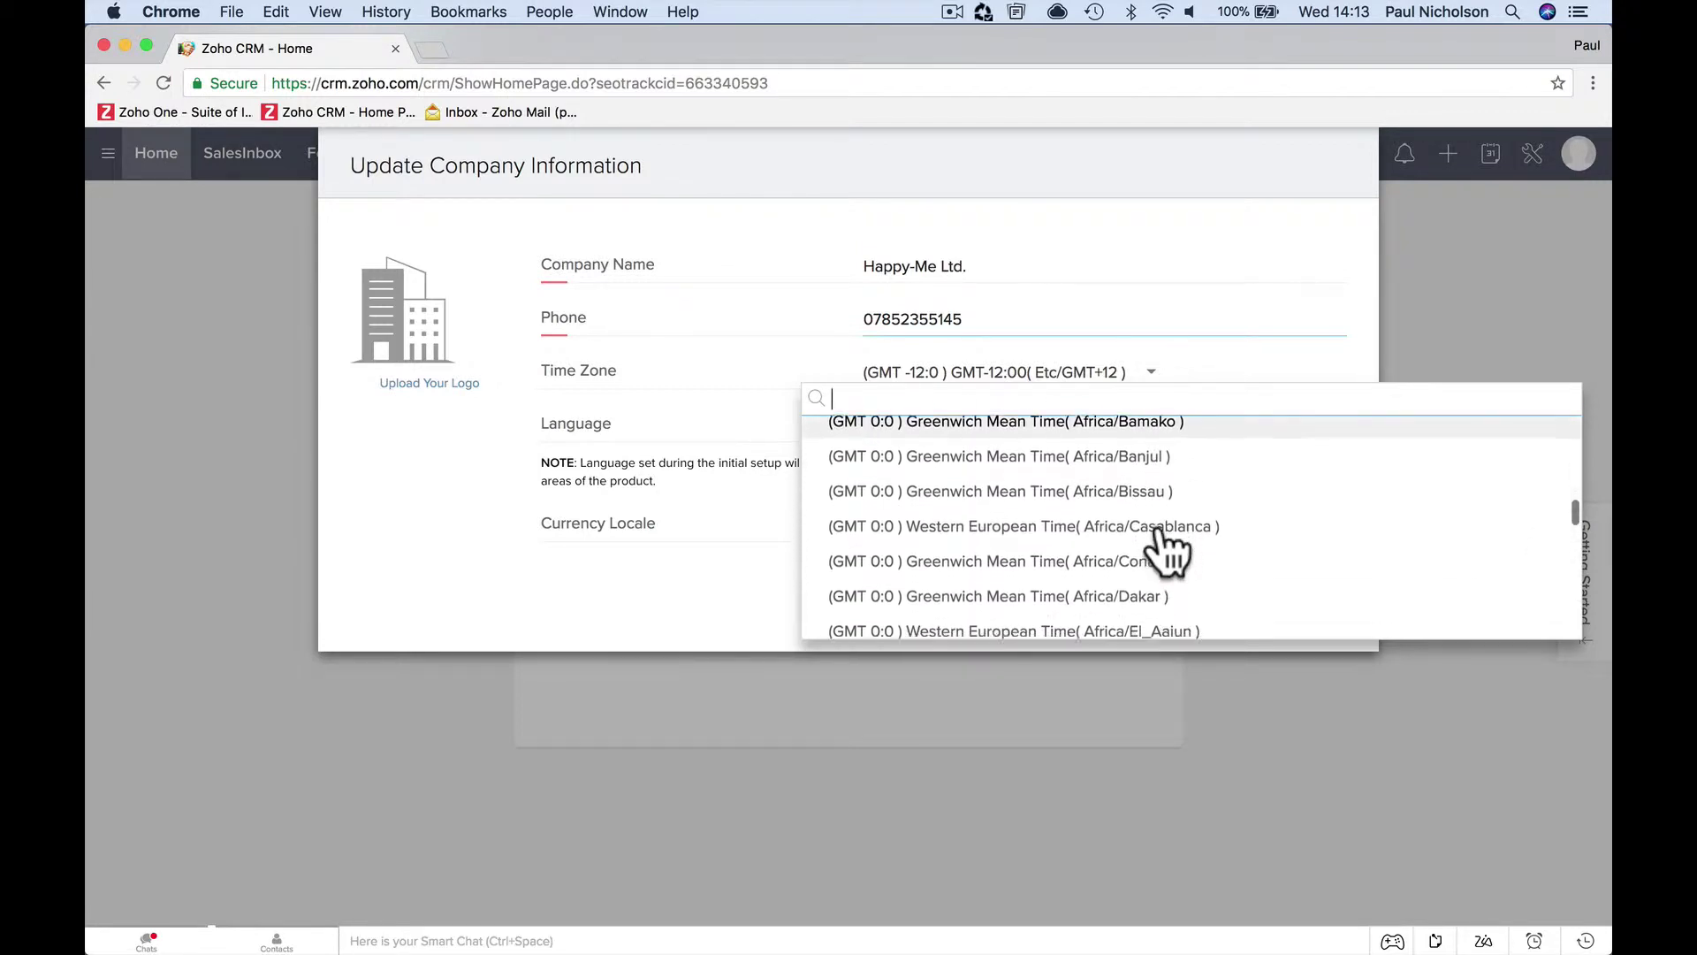
scroll(1167, 553, down, 5)
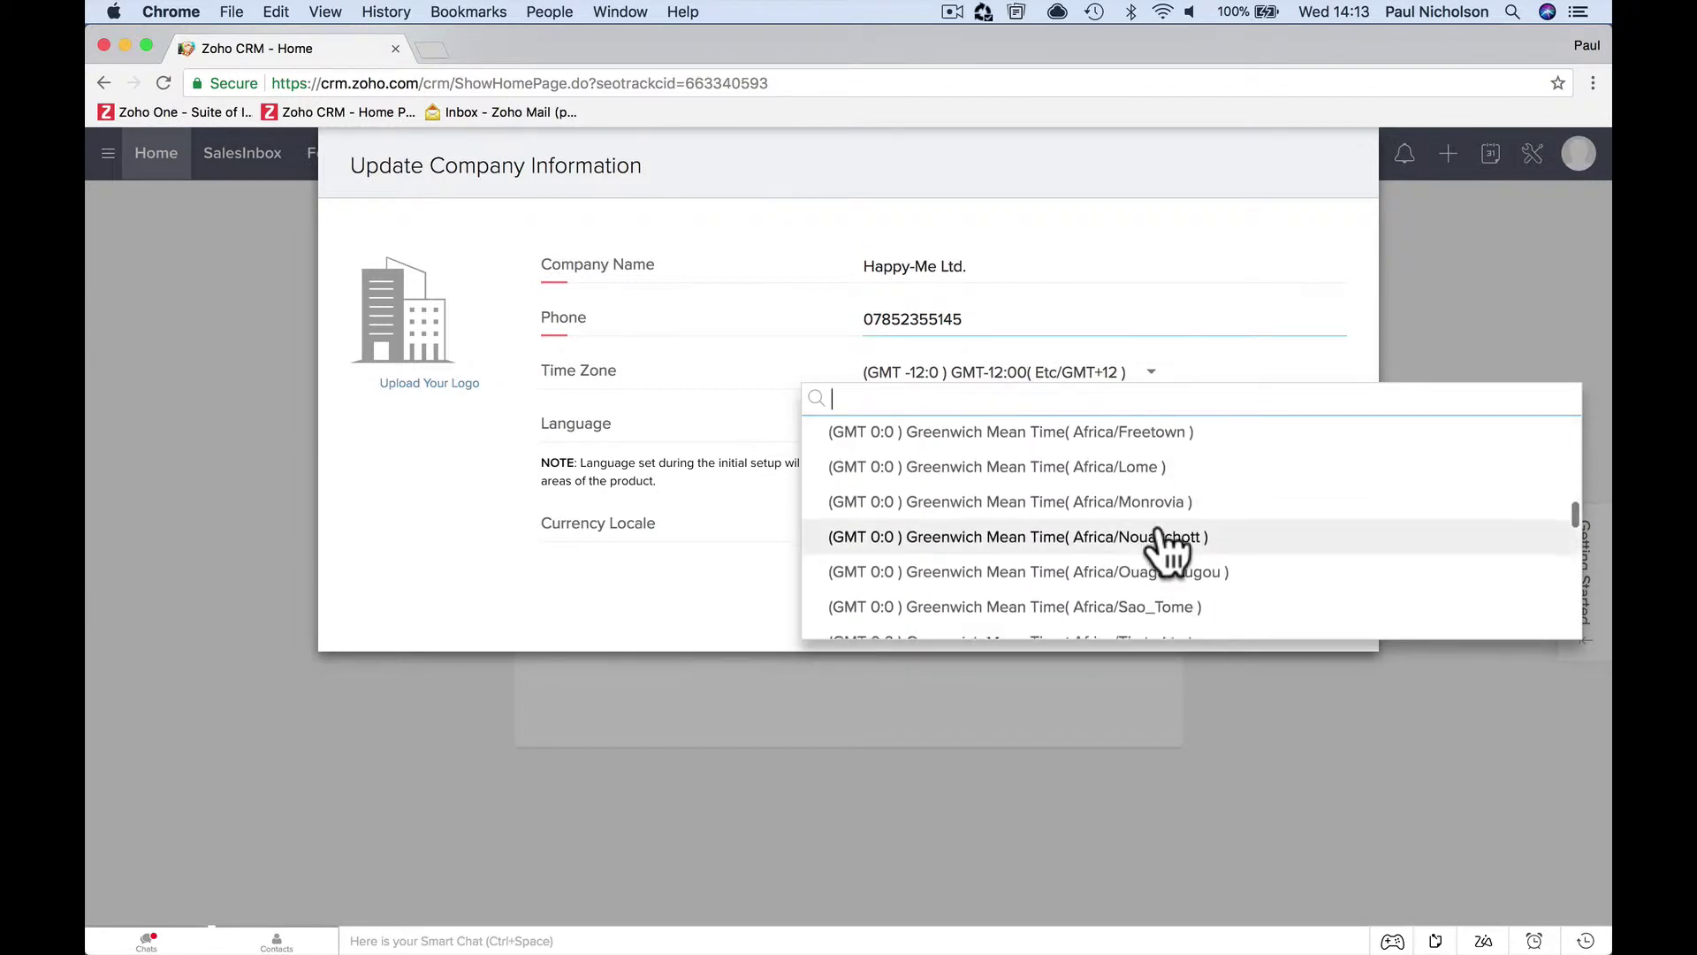
scroll(1167, 552, down, 6)
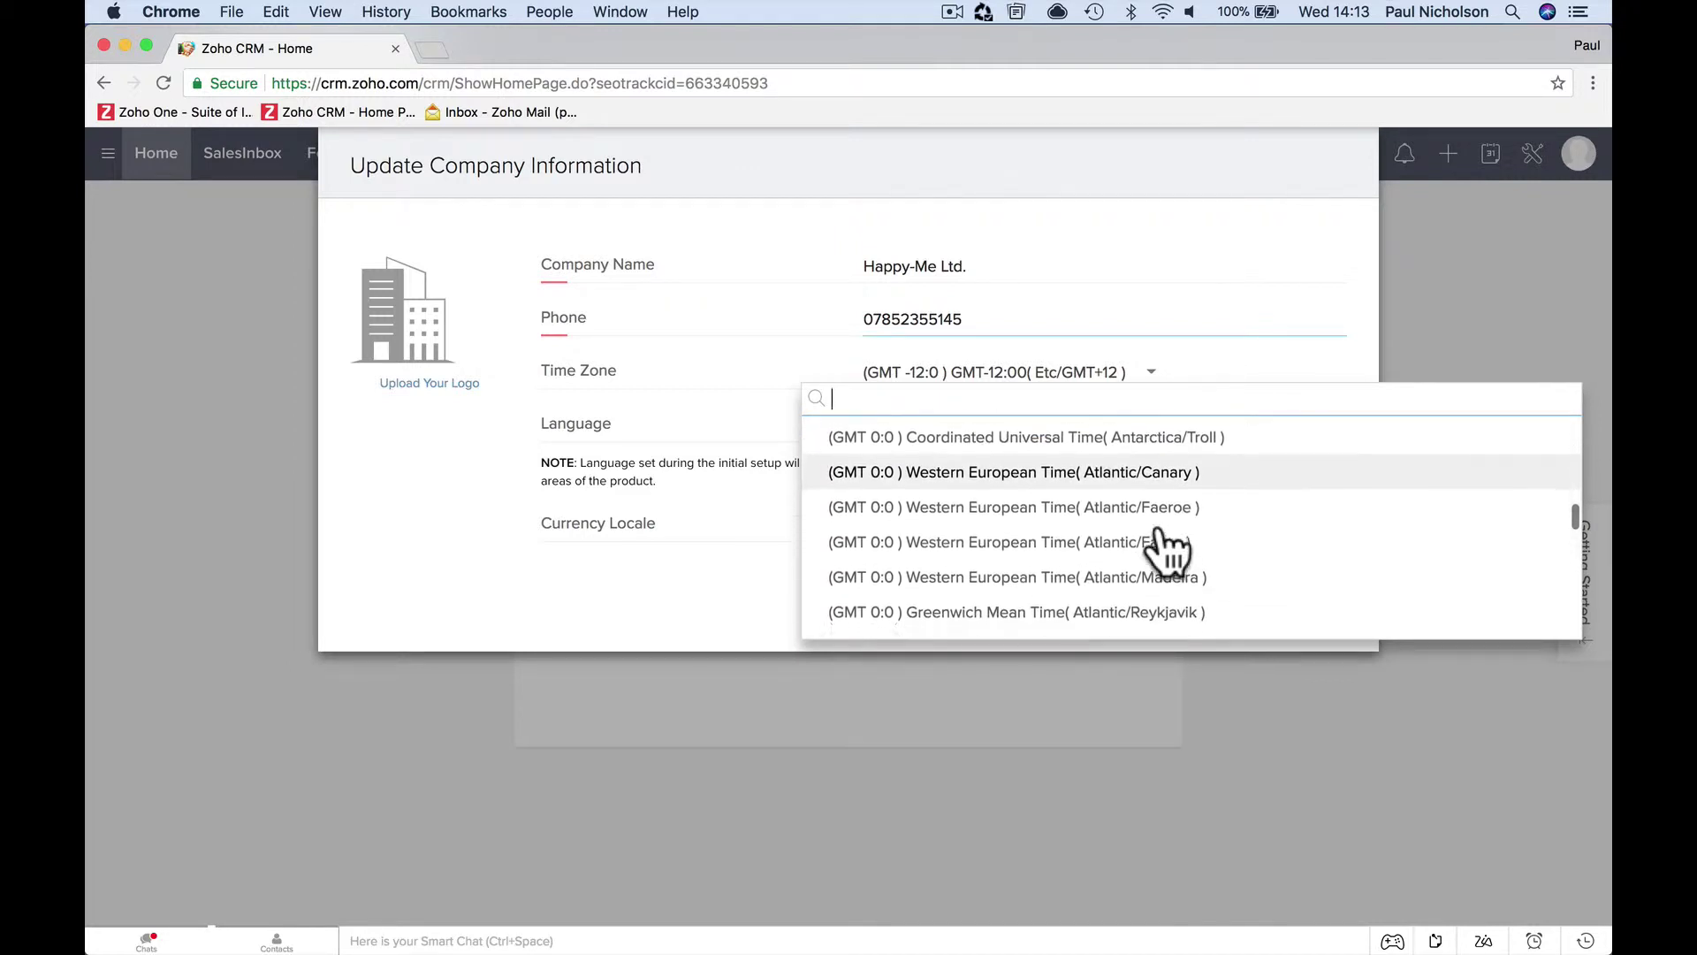
scroll(1167, 552, down, 5)
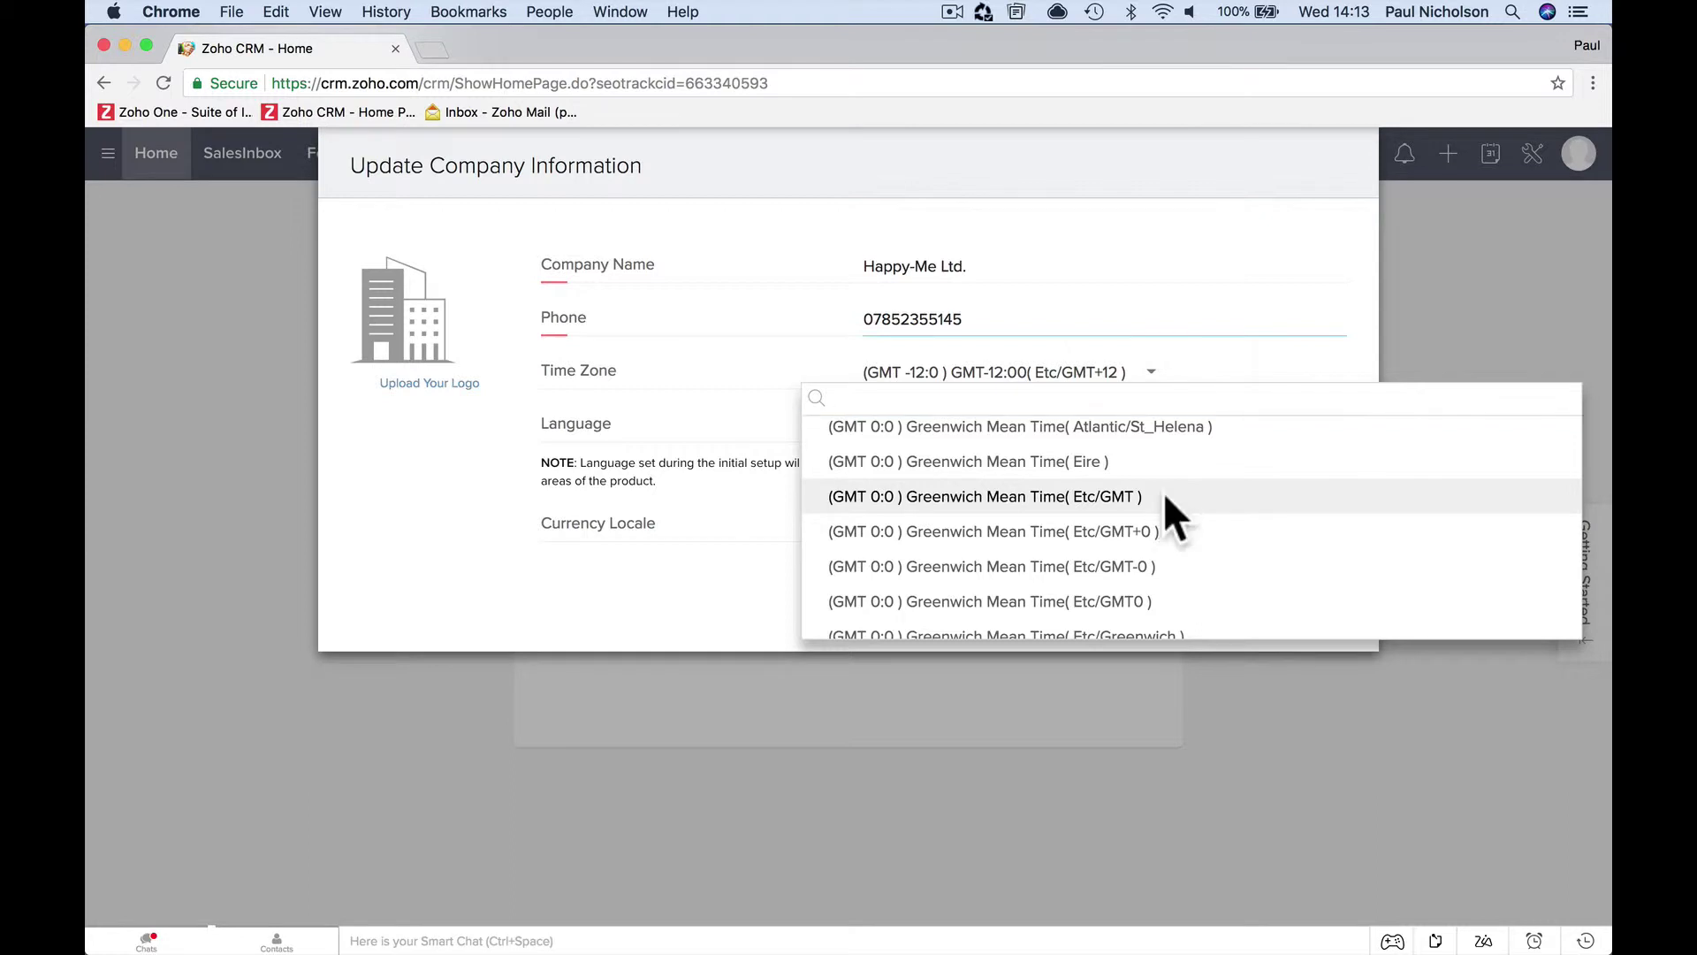
click(1141, 496)
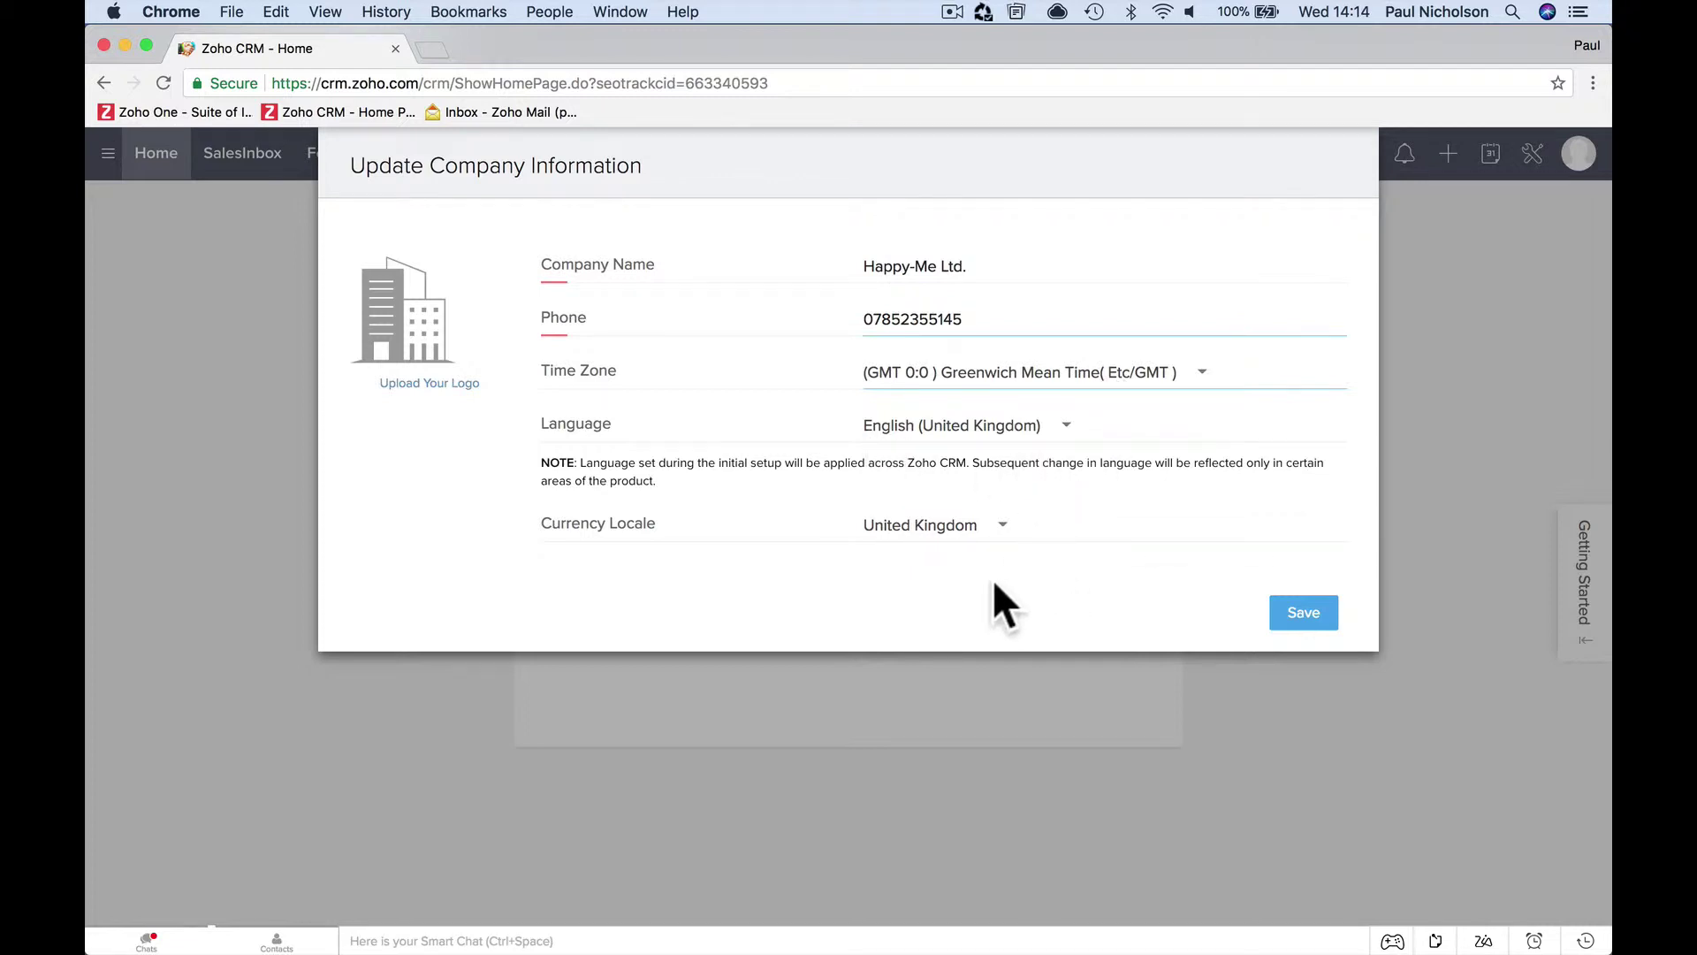
Keep United Kingdom as the currency locale and save the company information
click(996, 548)
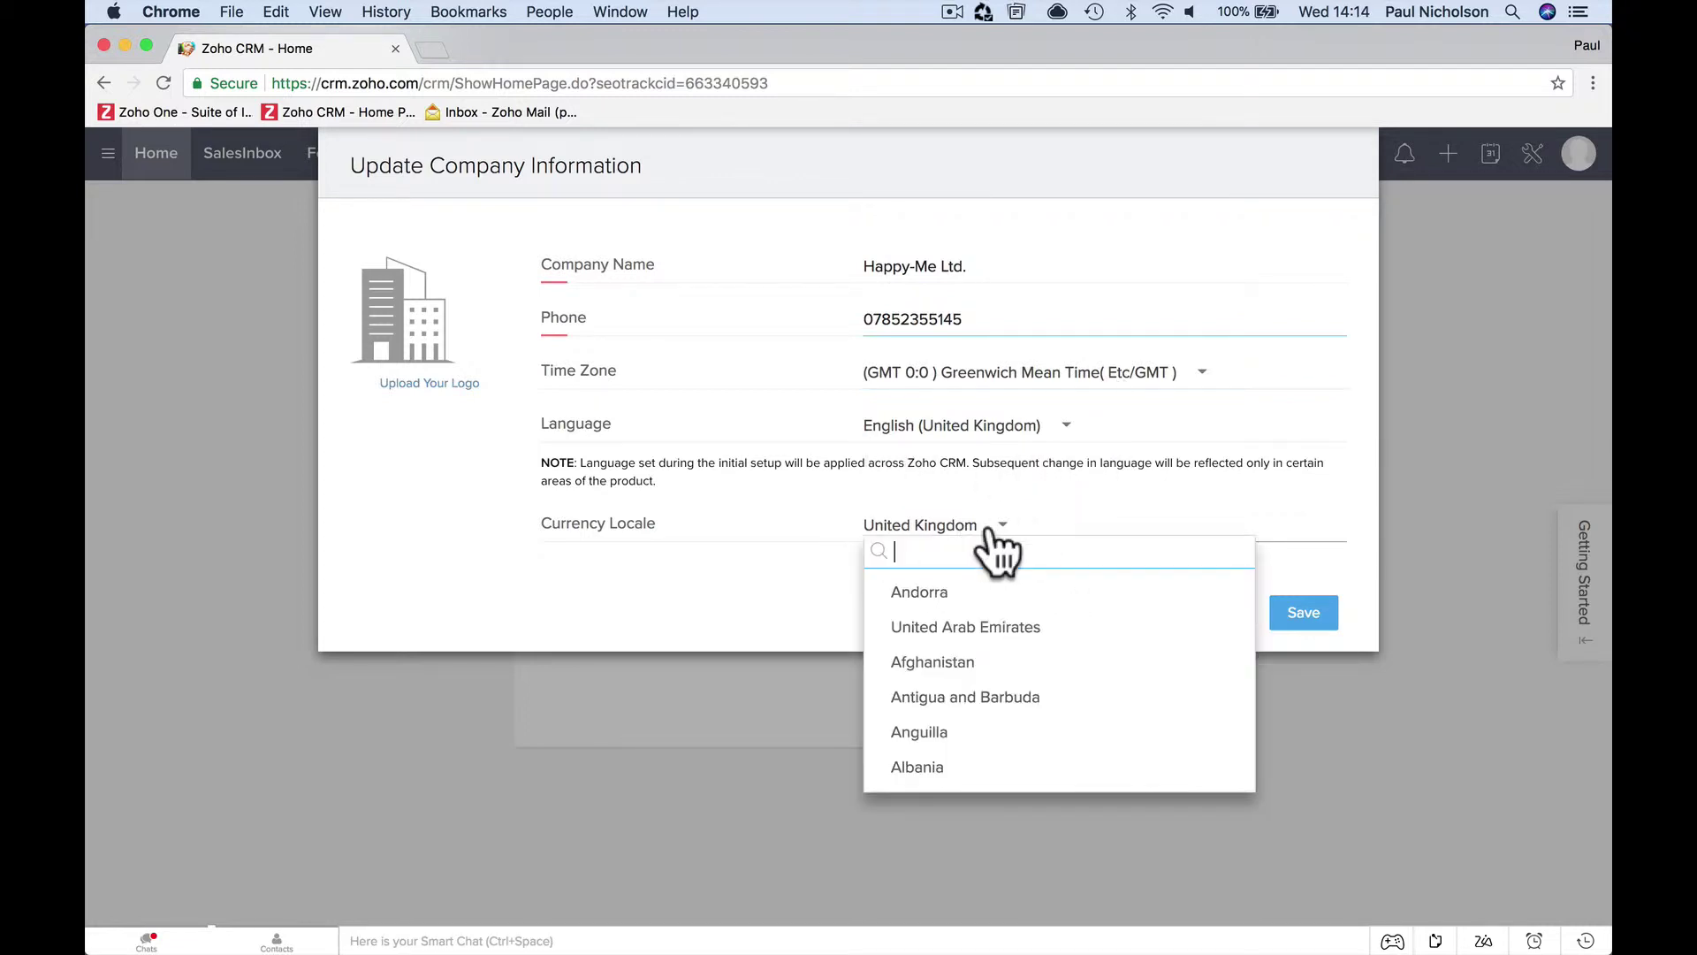
click(998, 550)
click(1307, 615)
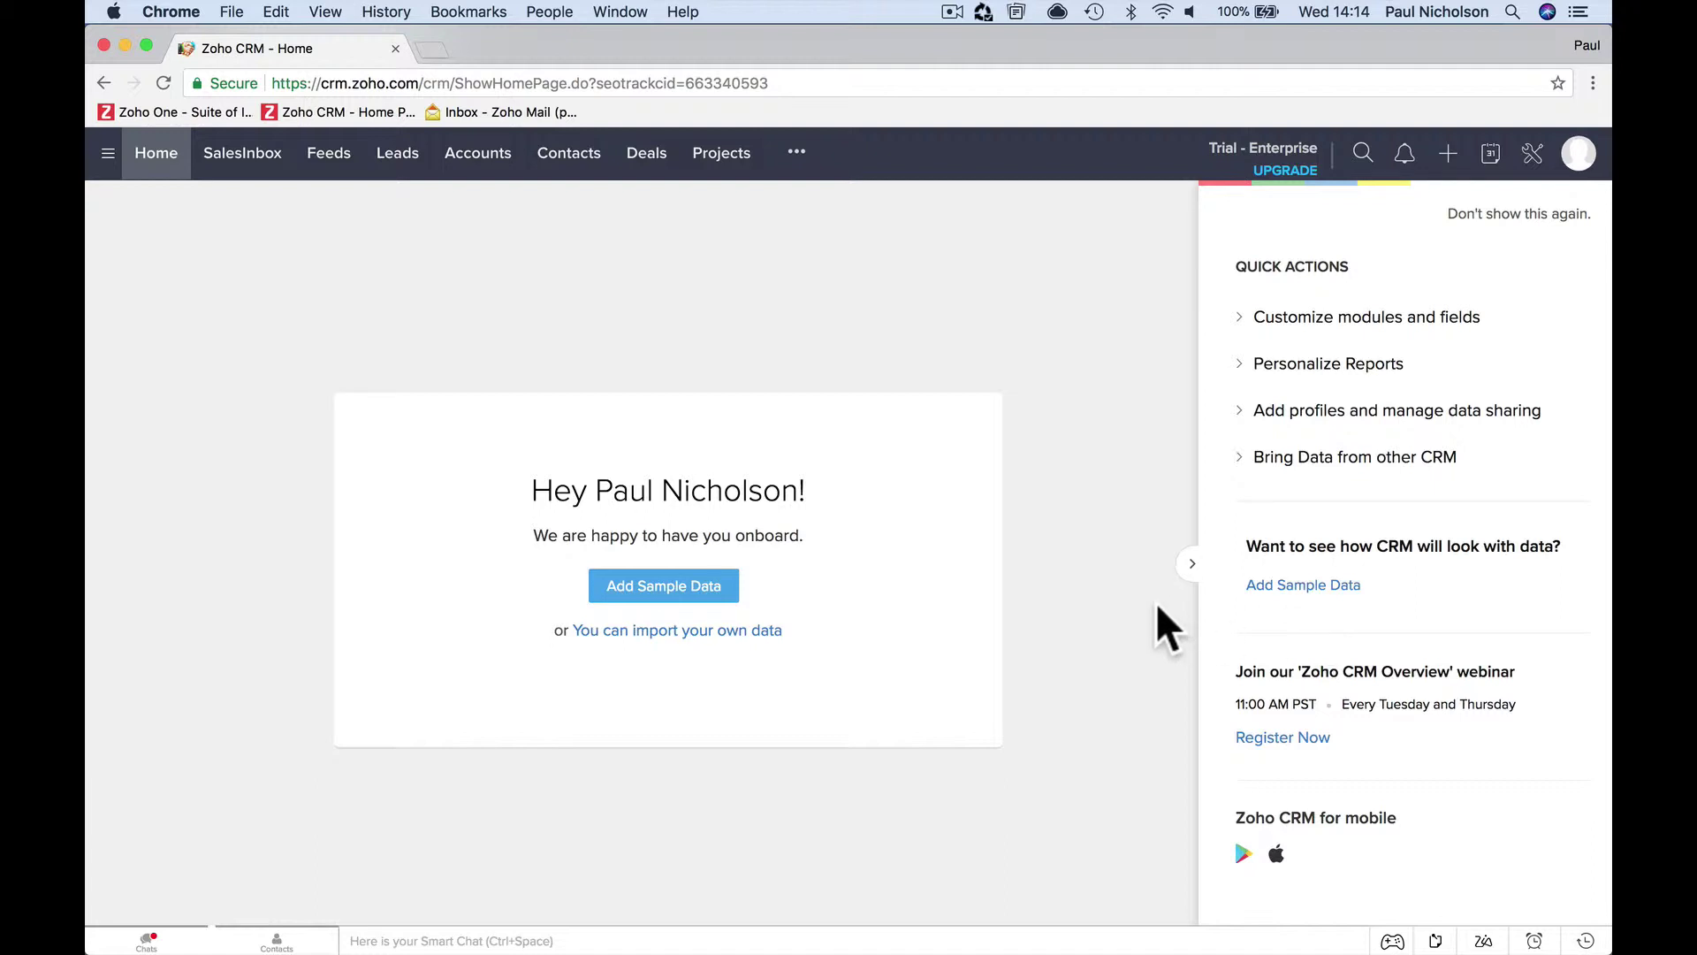
Add sample data for 'Just me', then open the ••• more-modules list
click(712, 593)
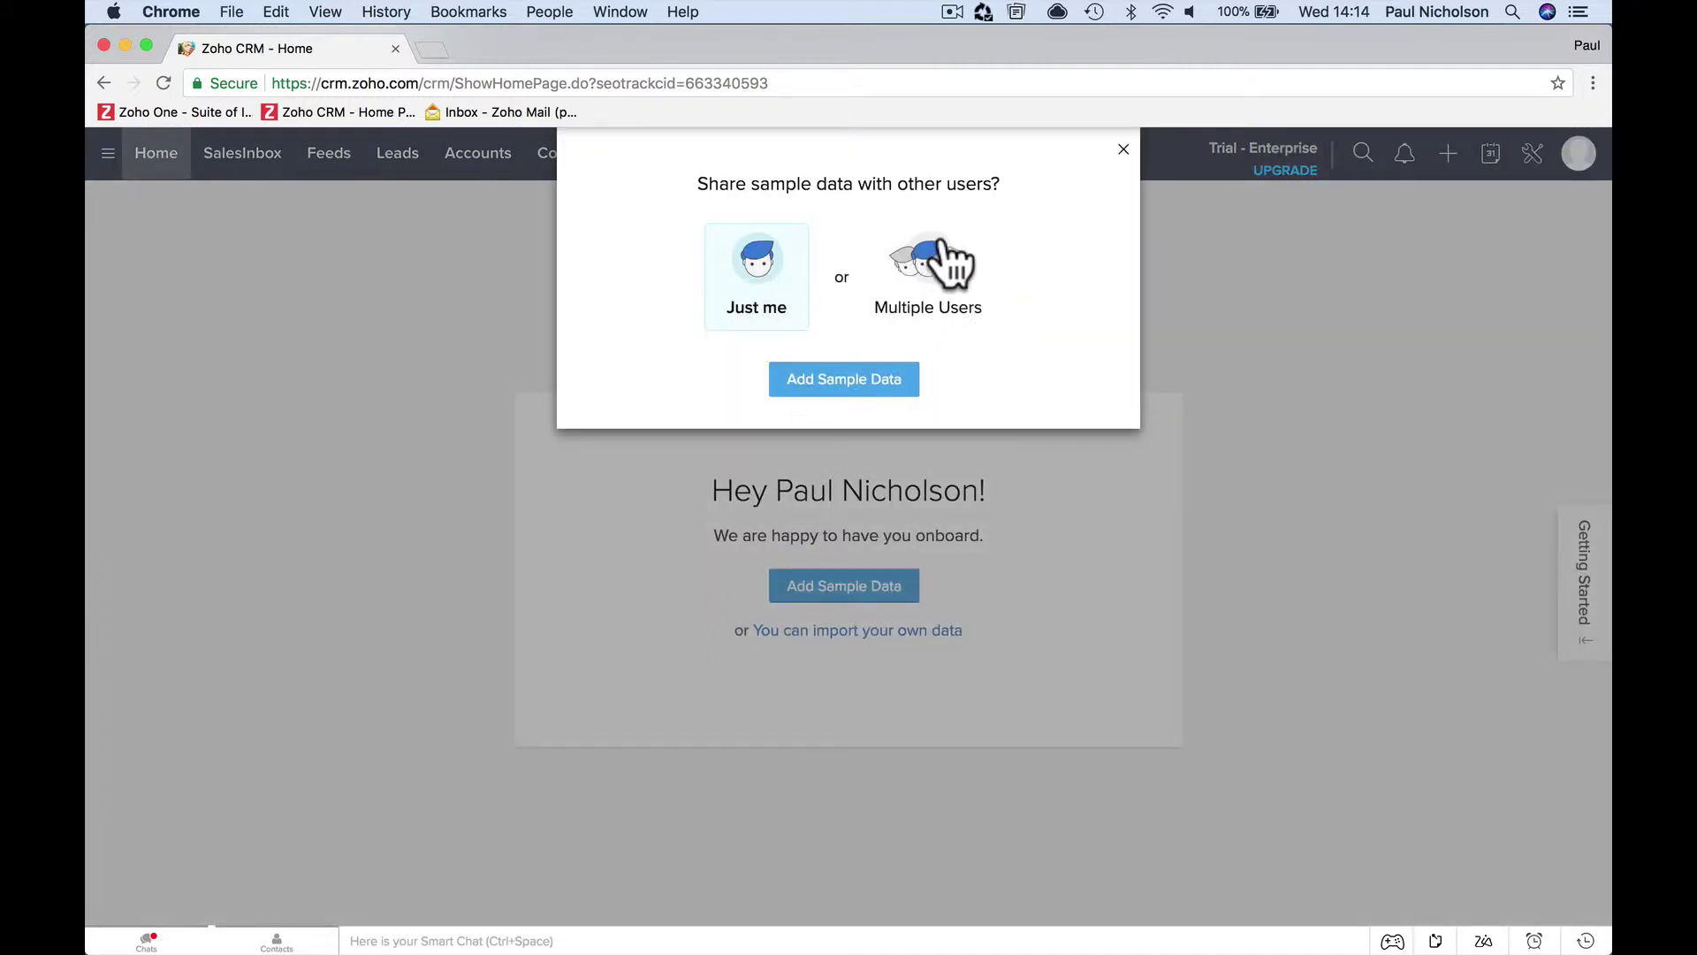
click(828, 393)
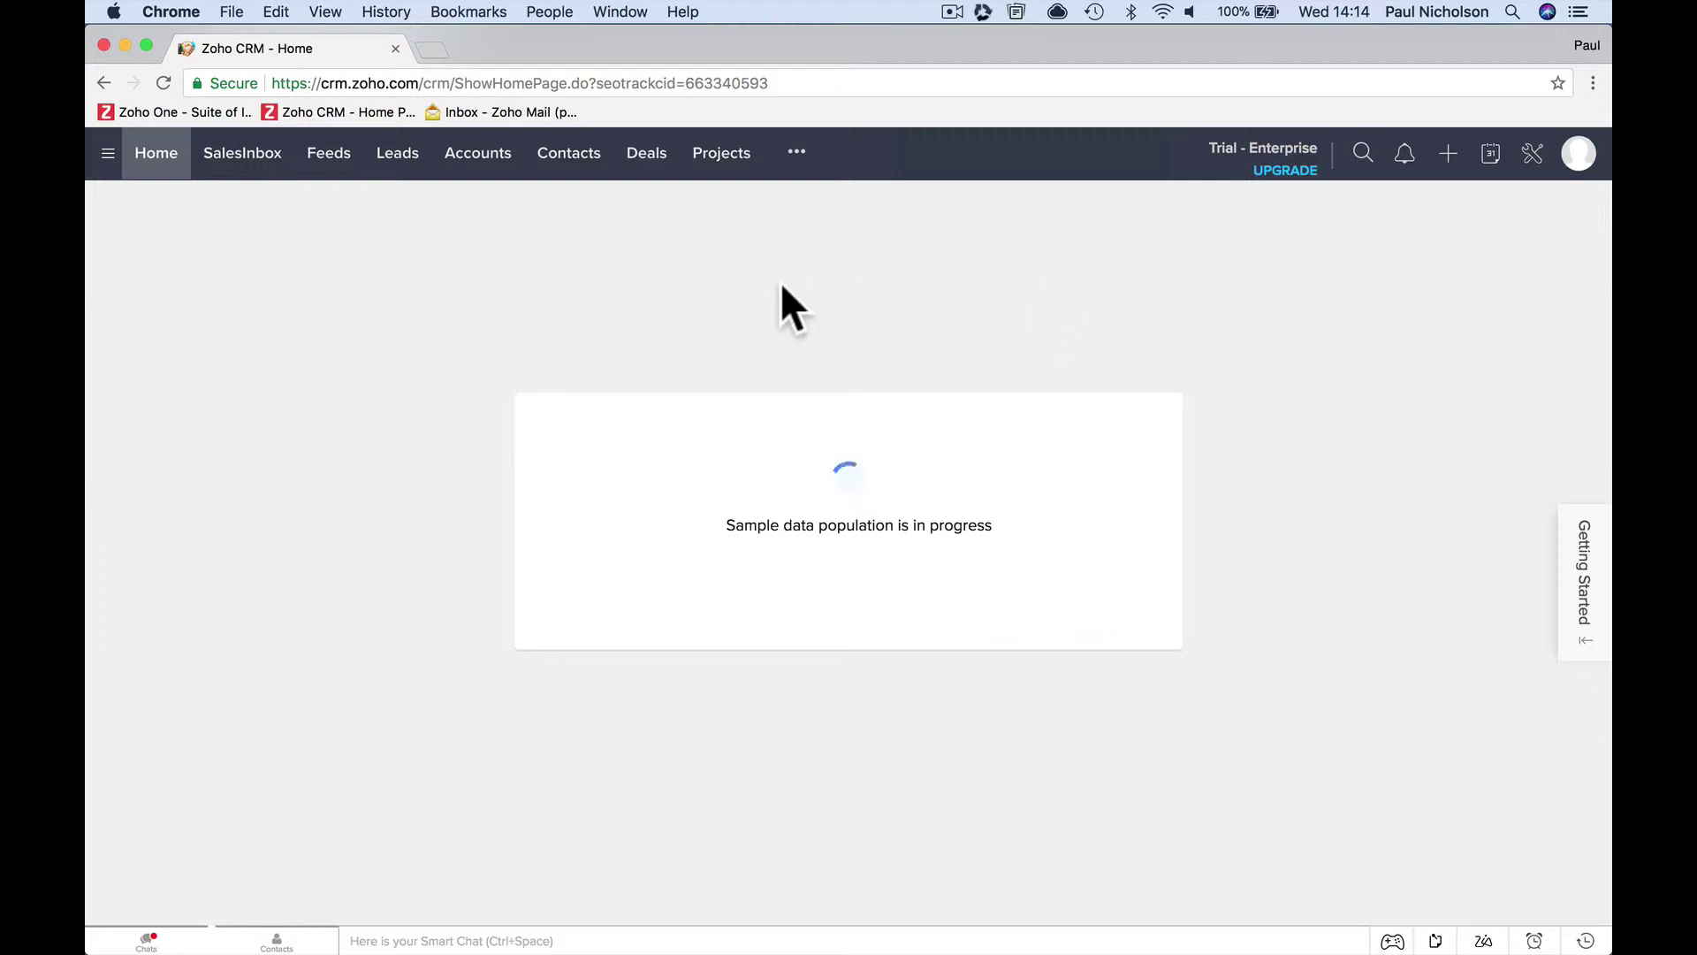
click(796, 157)
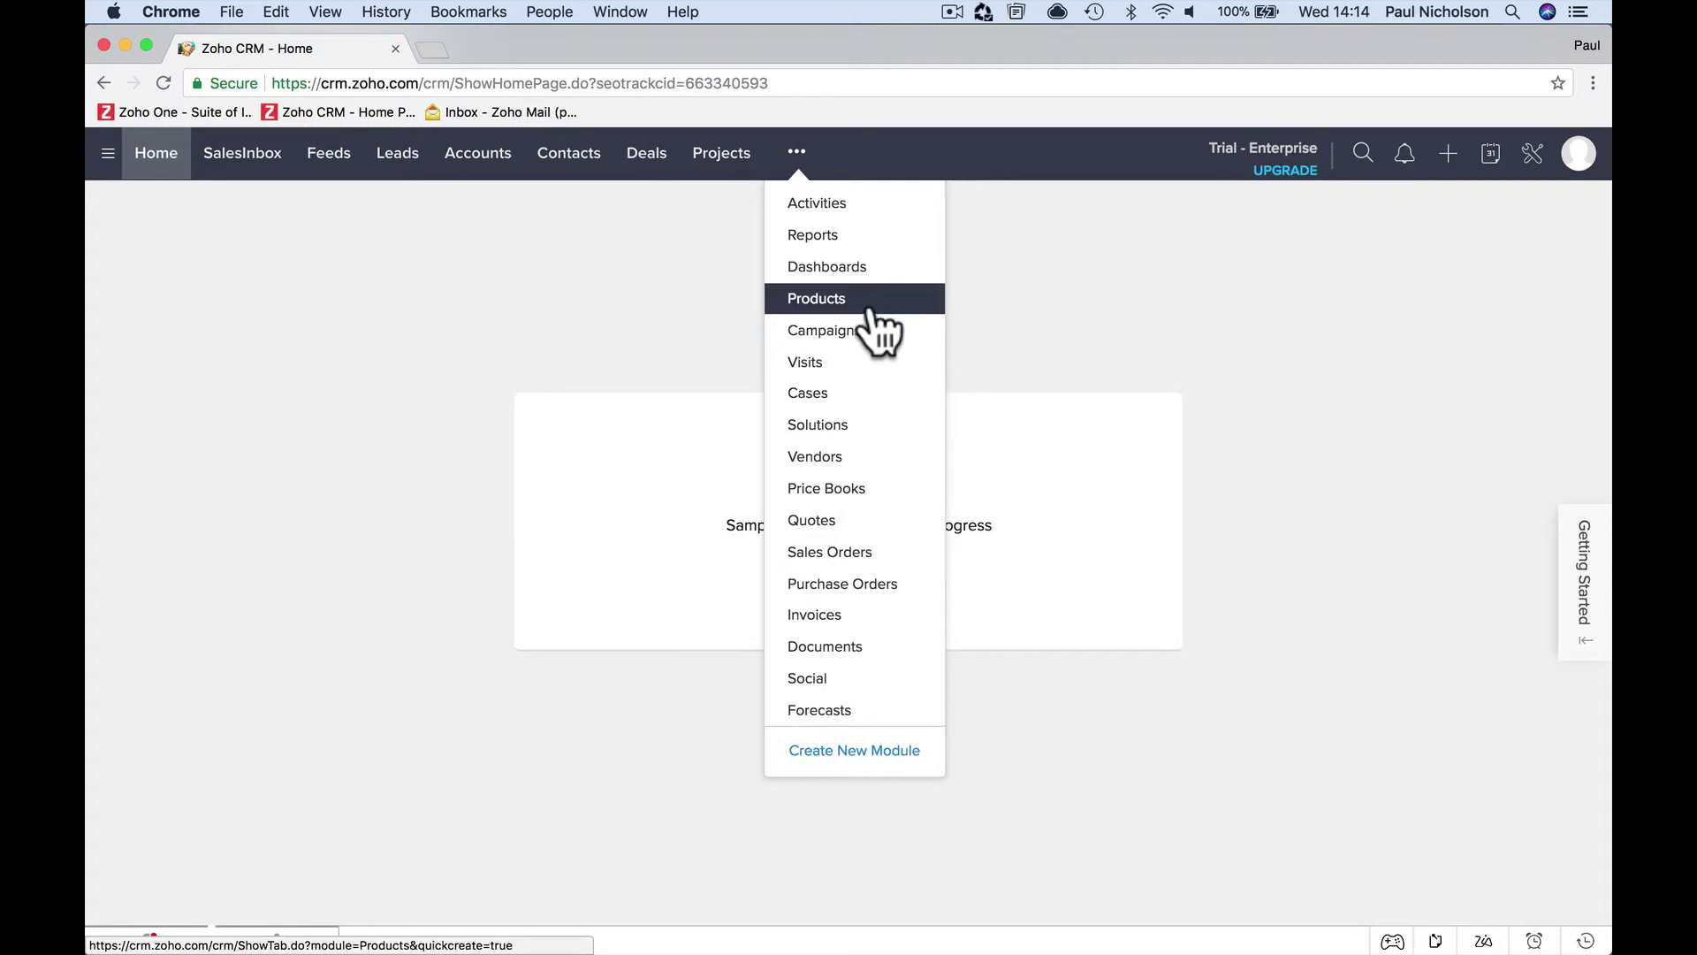
Close the modules list and cancel the Enterprise trial, switching to the Free Edition via Try Other Editions
click(994, 278)
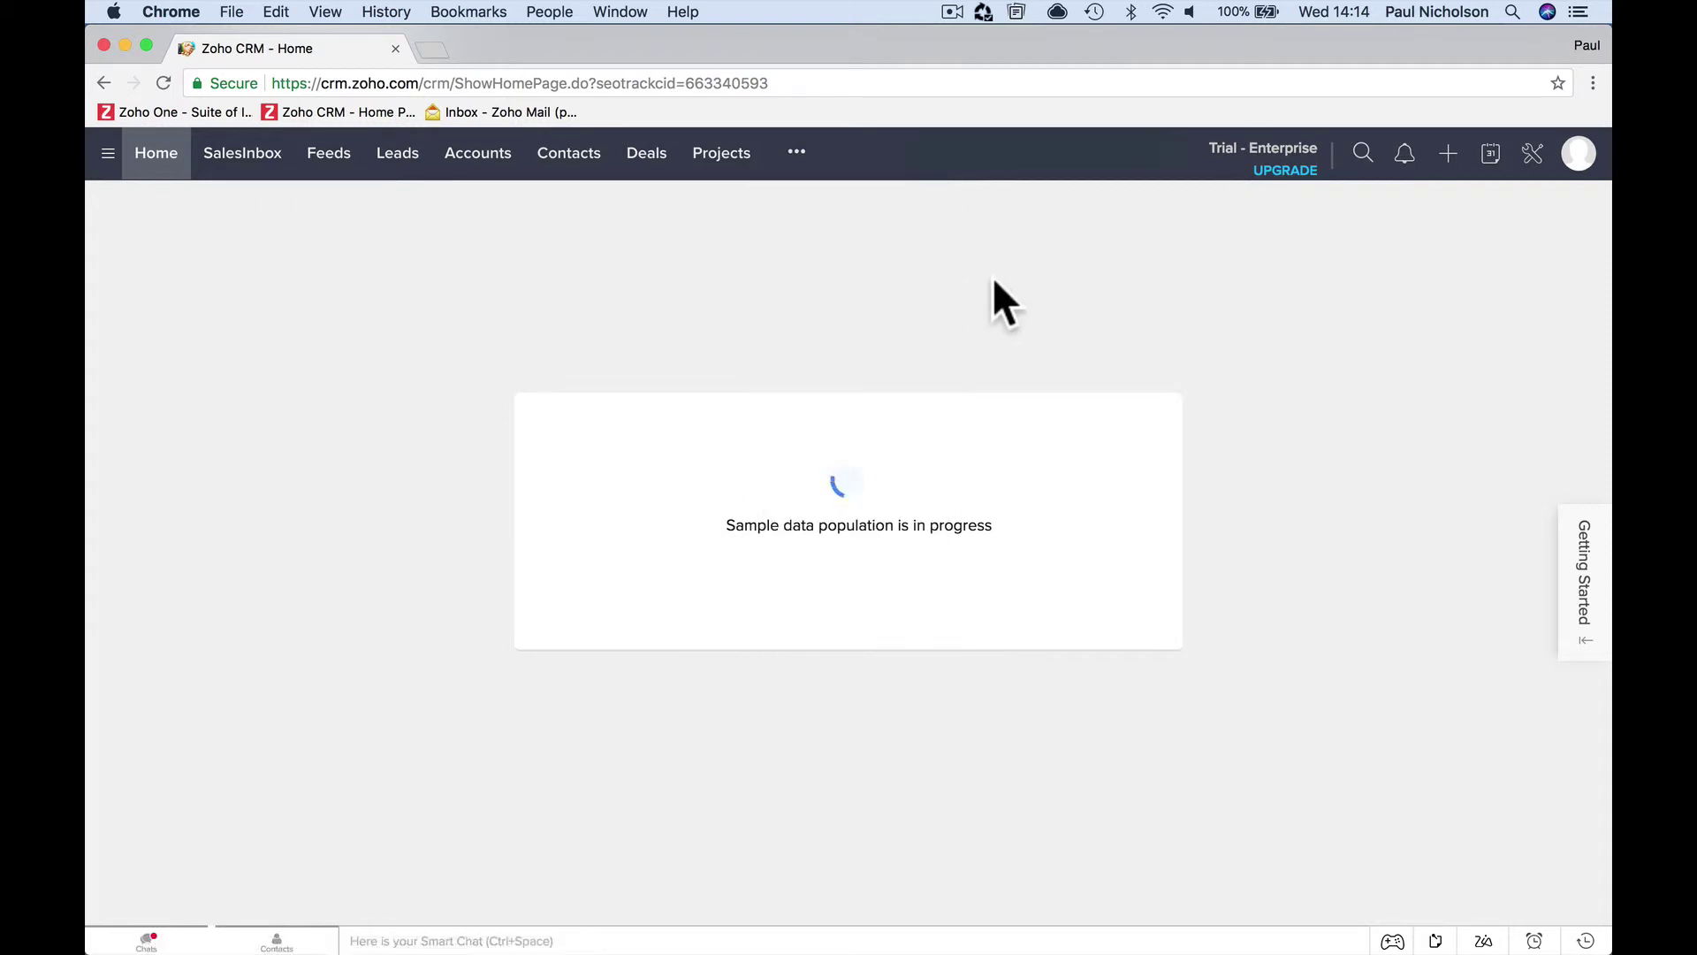
click(1579, 155)
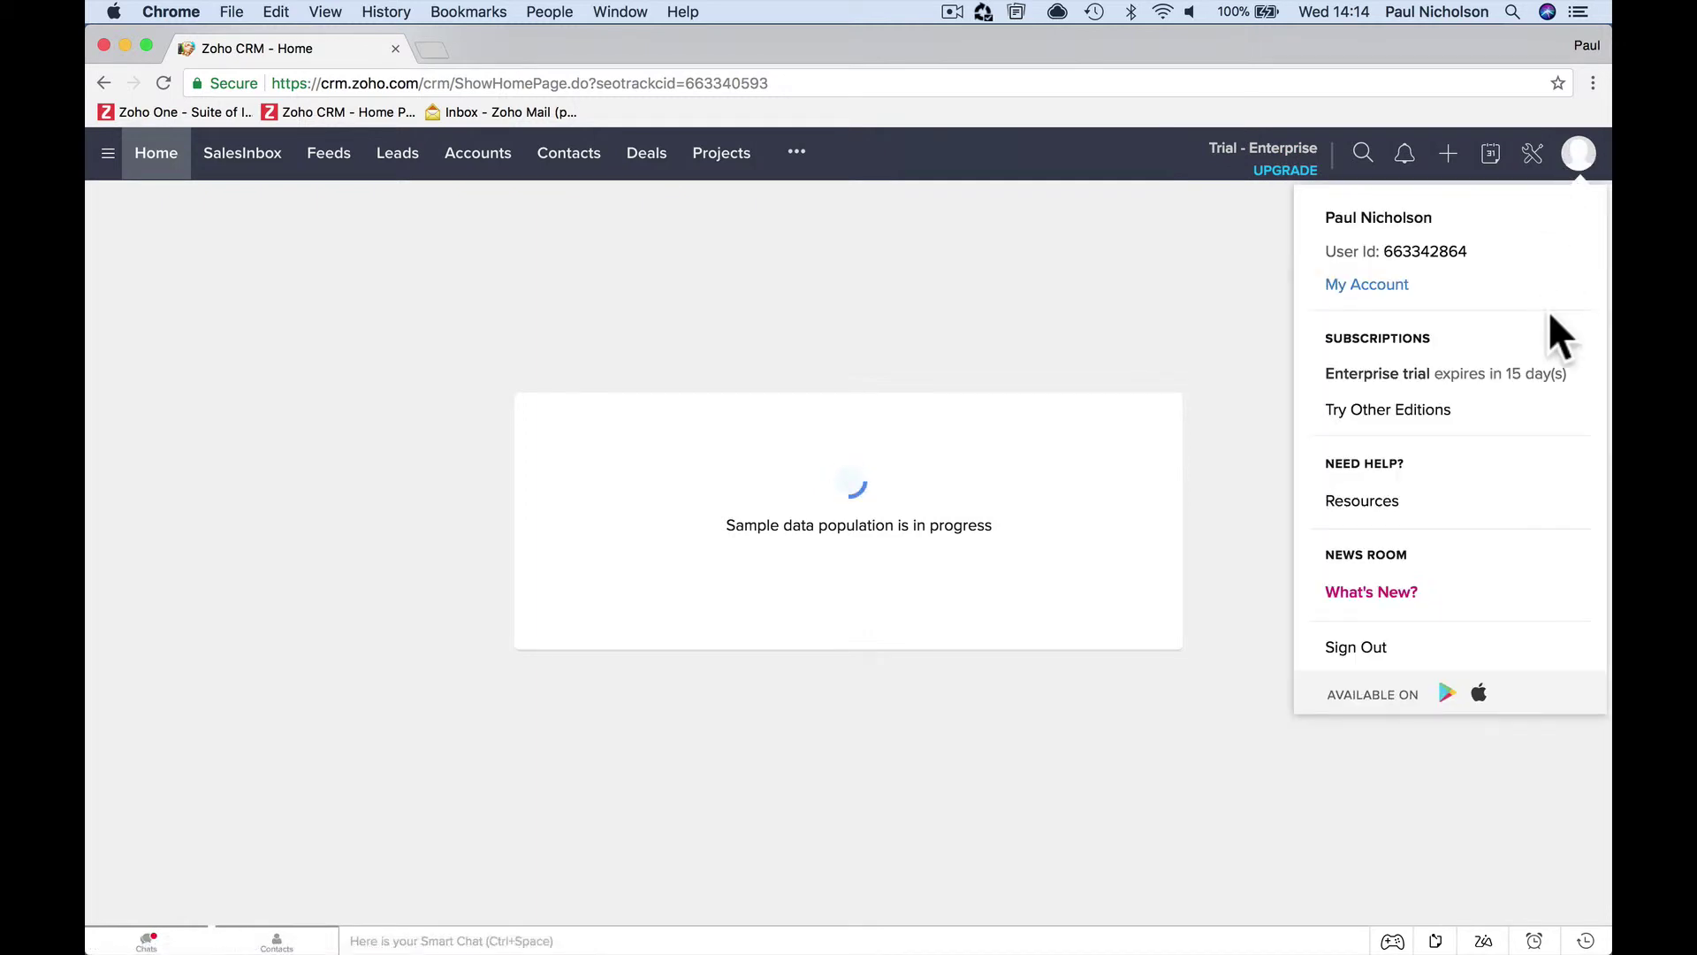
click(1427, 410)
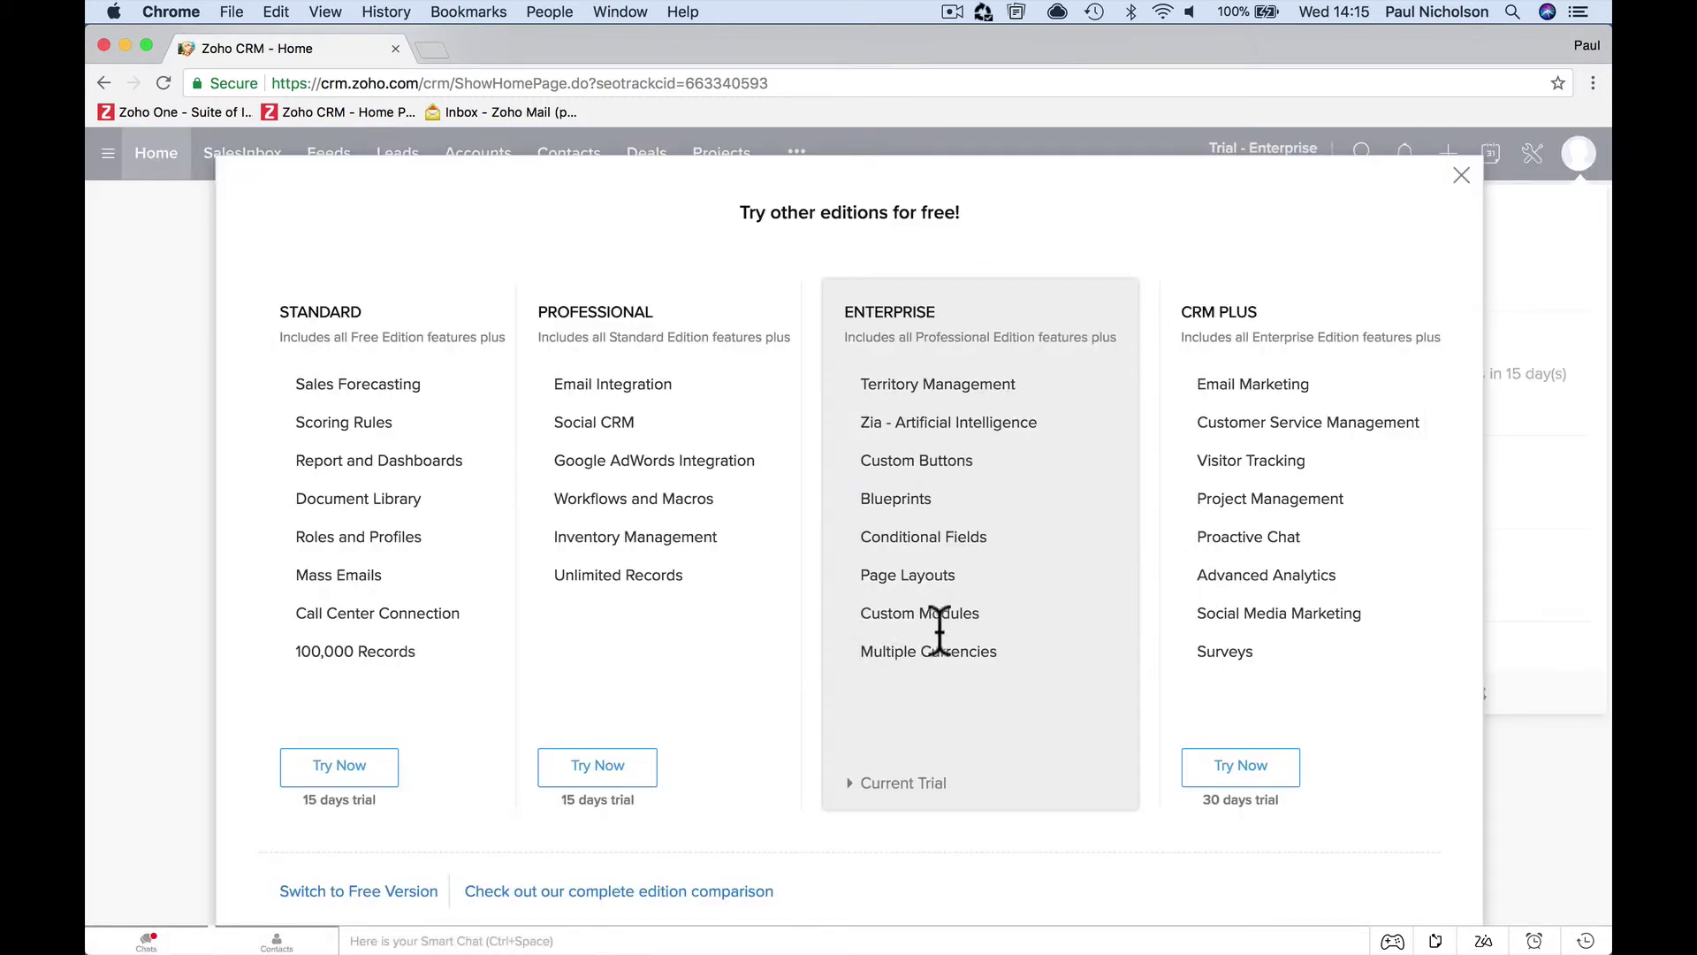
scroll(659, 703, down, 1)
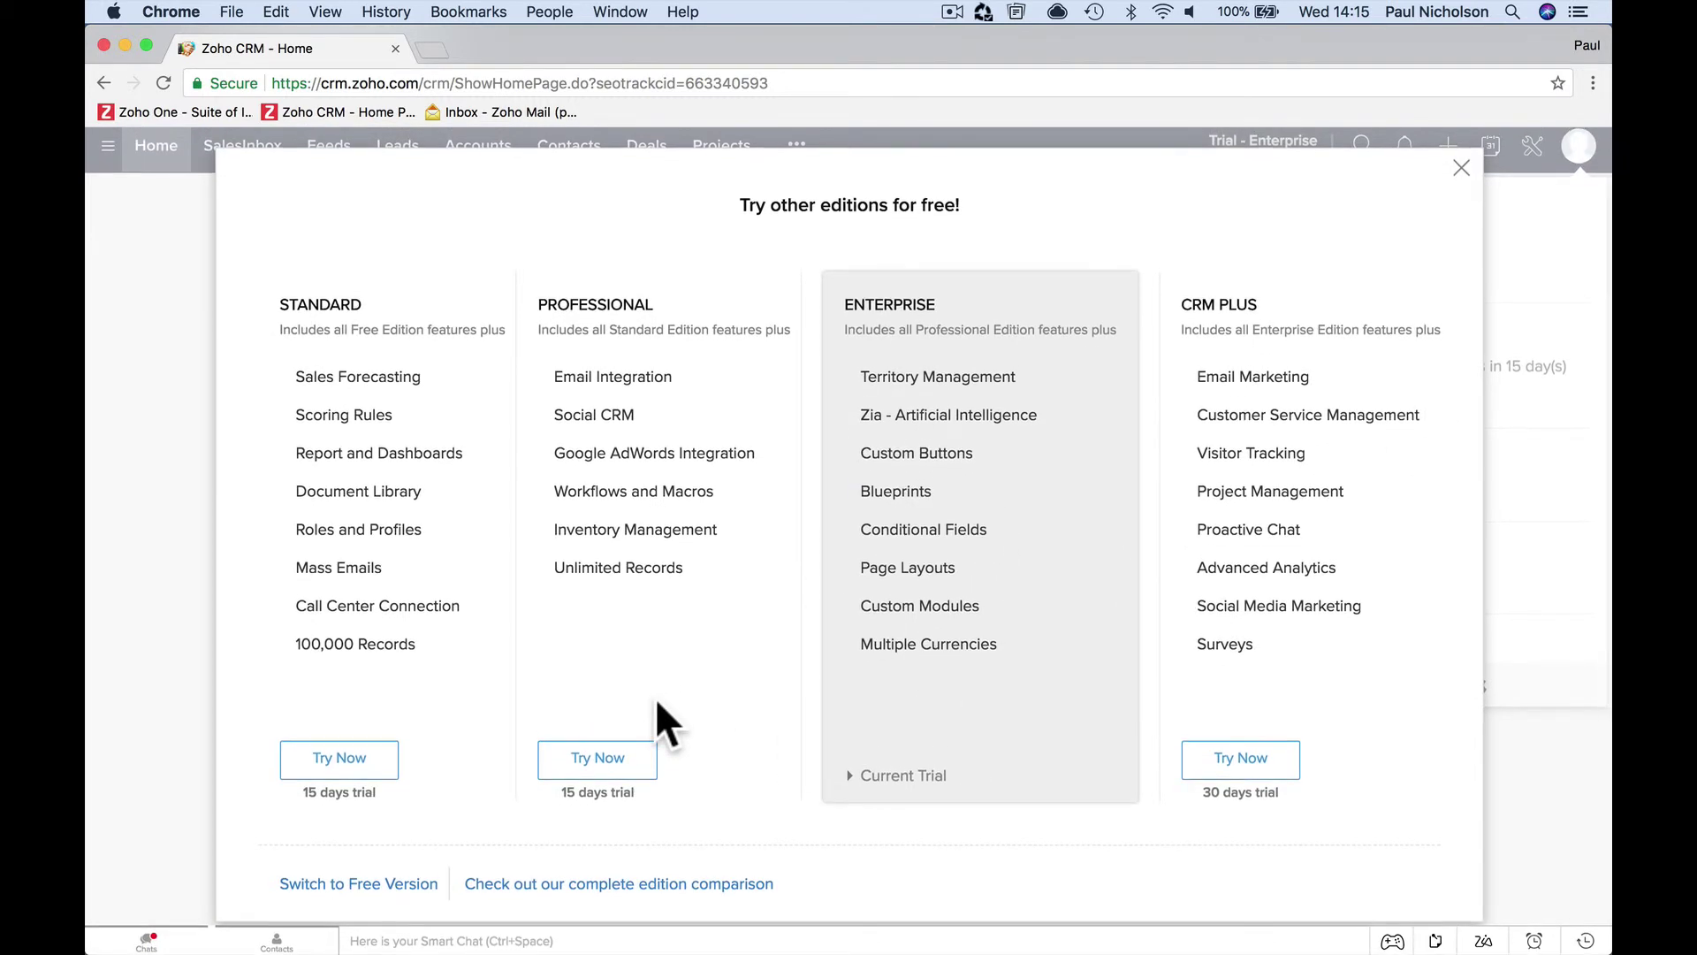
click(360, 882)
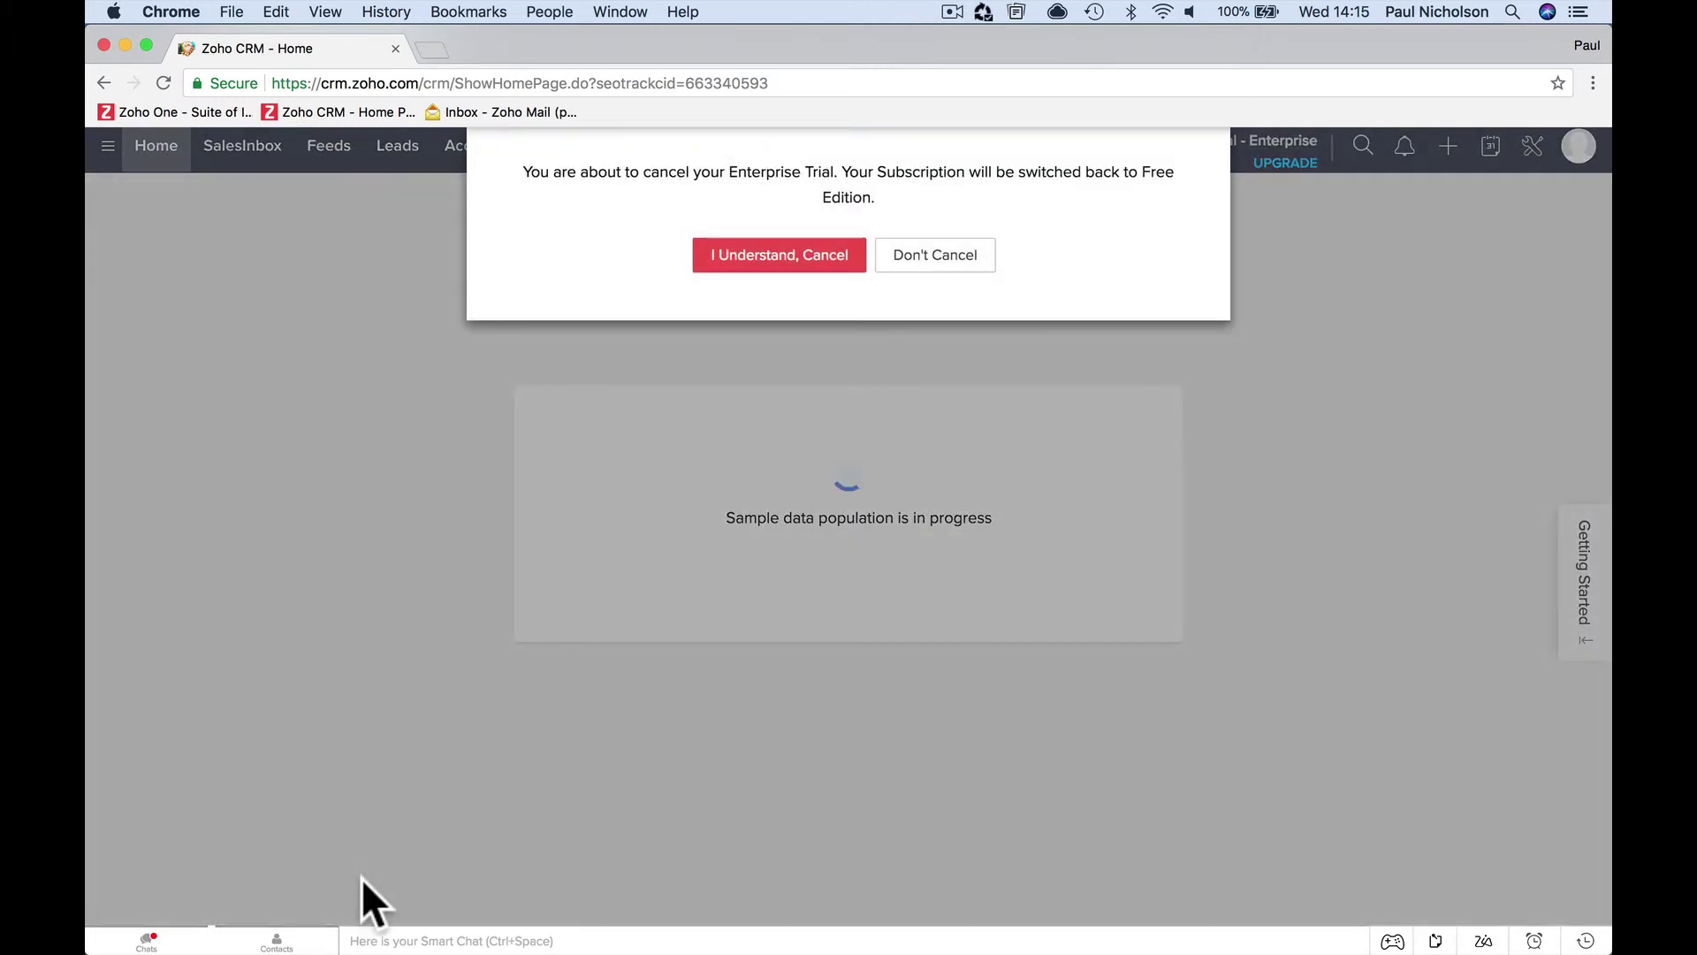
click(761, 265)
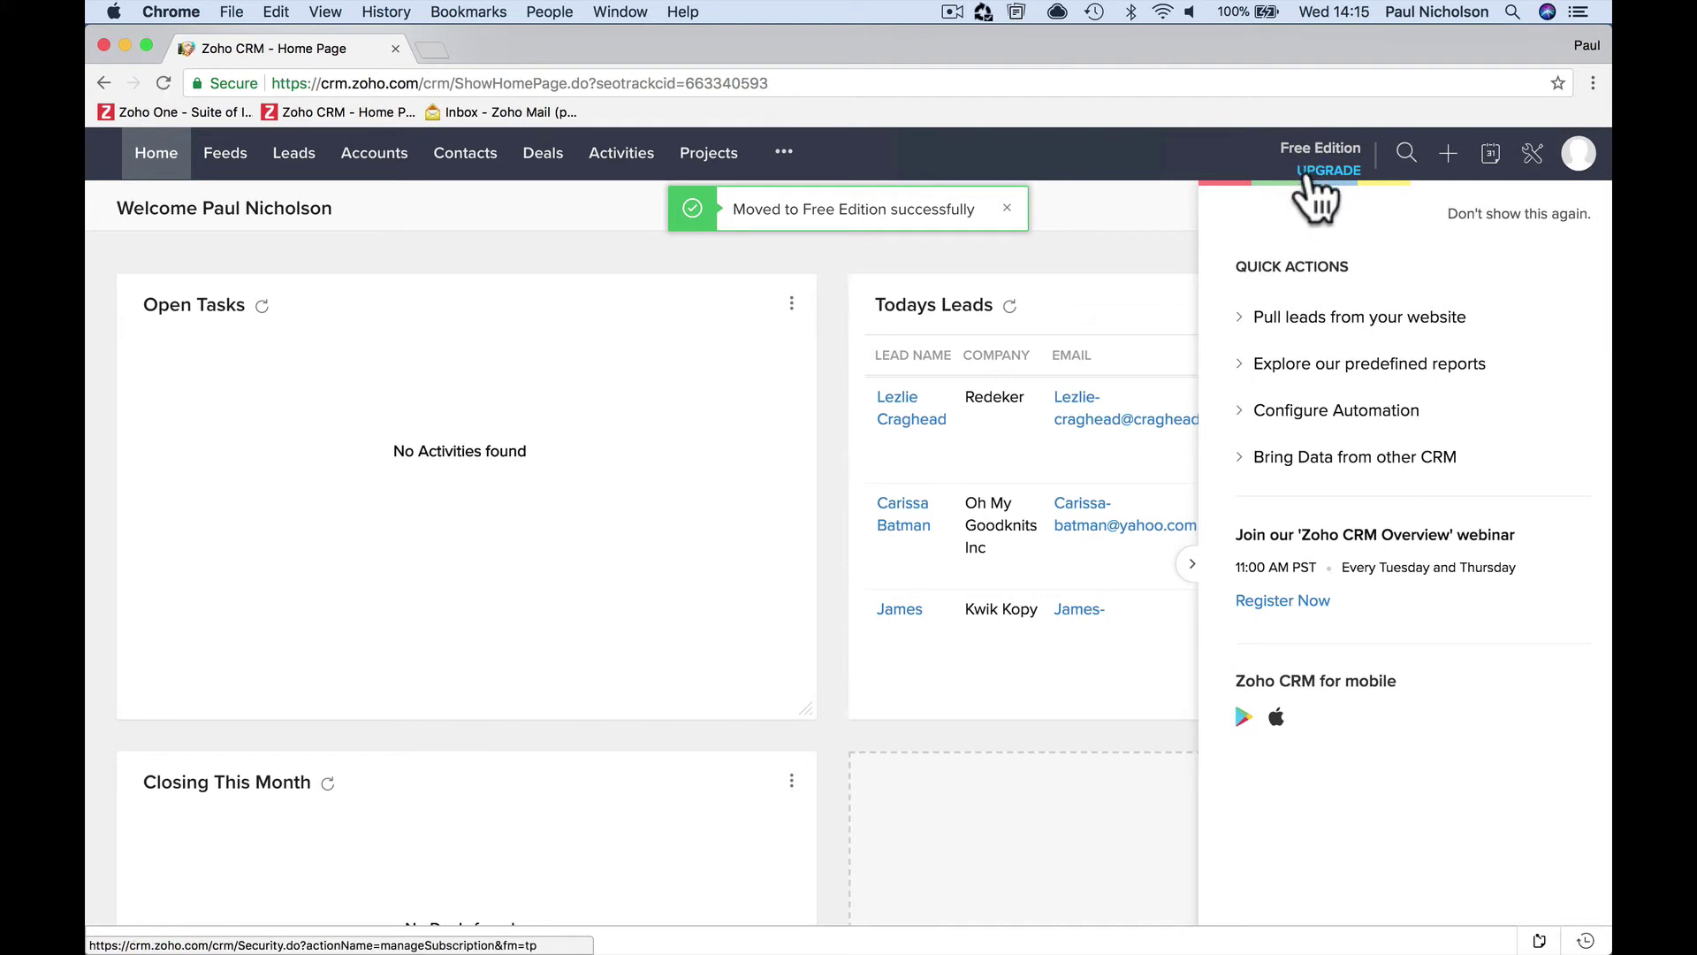
mouse_move(779, 156)
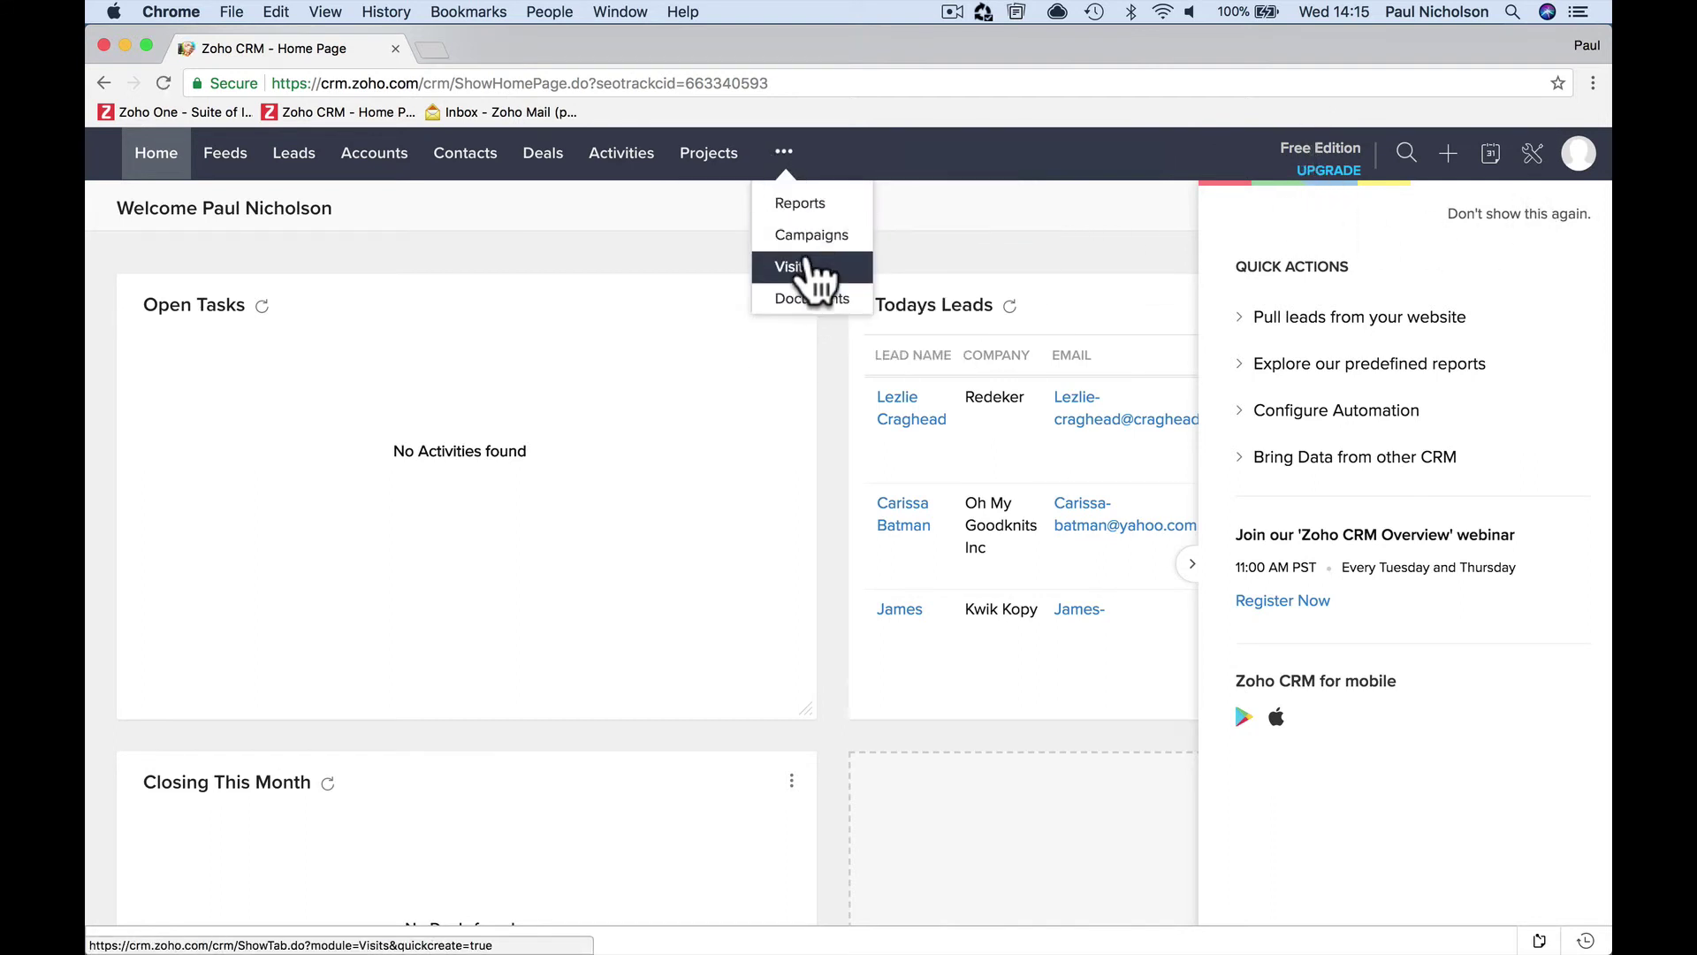
click(703, 155)
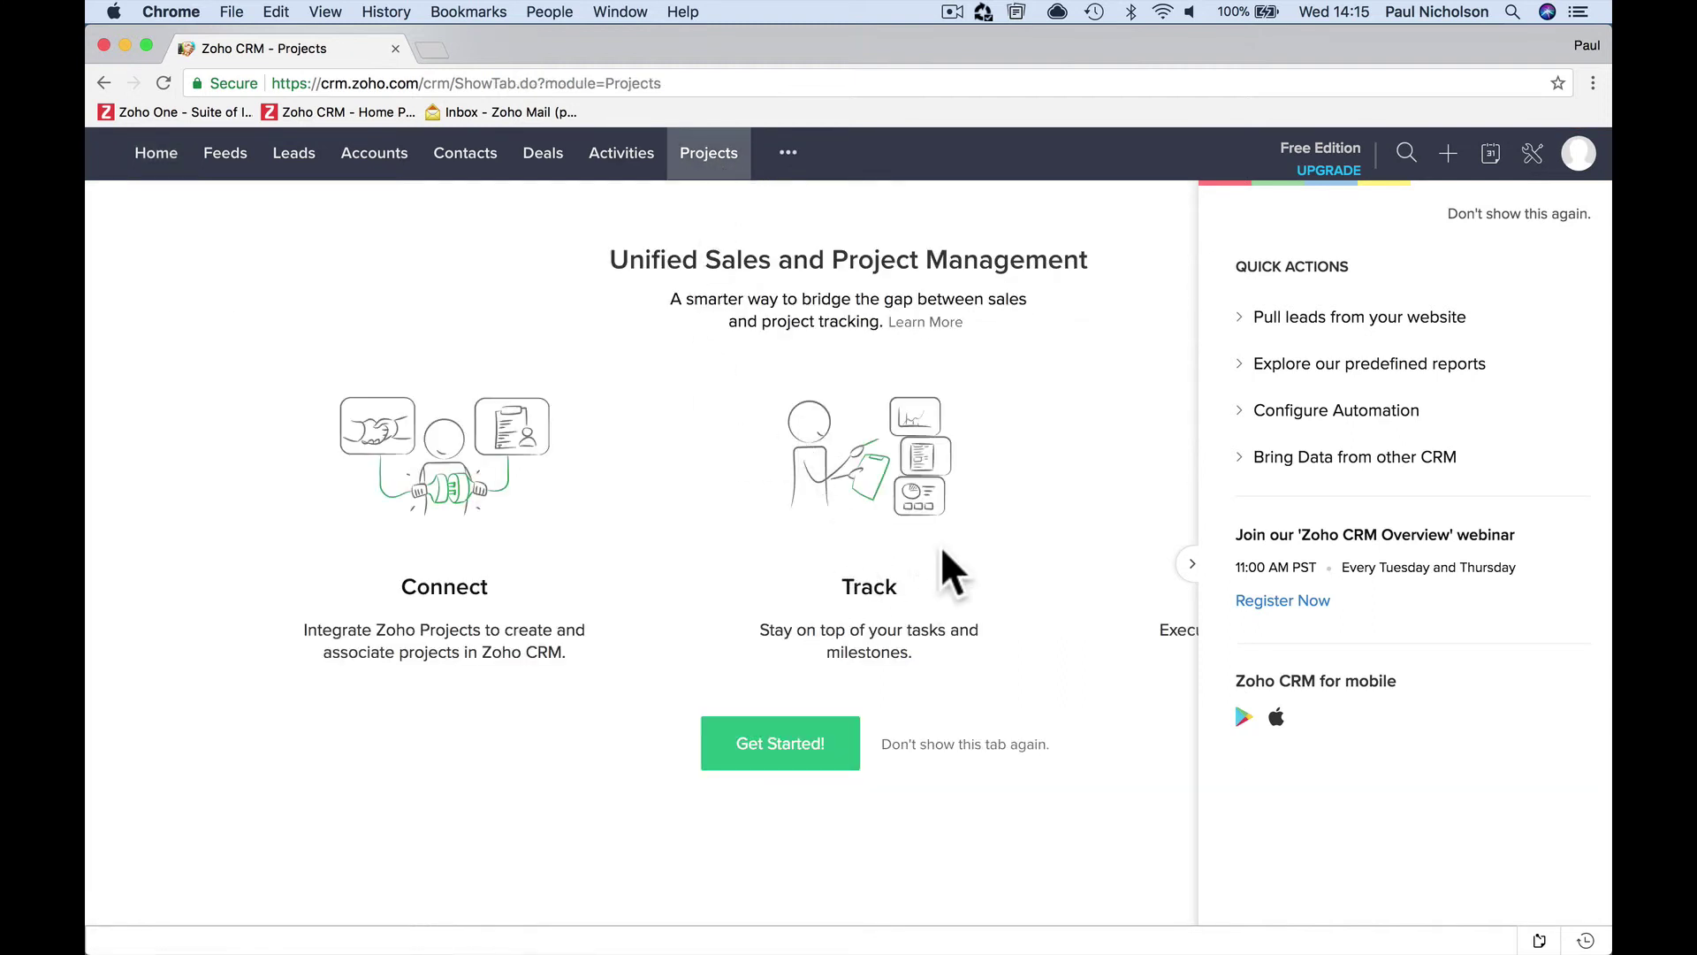
click(1553, 216)
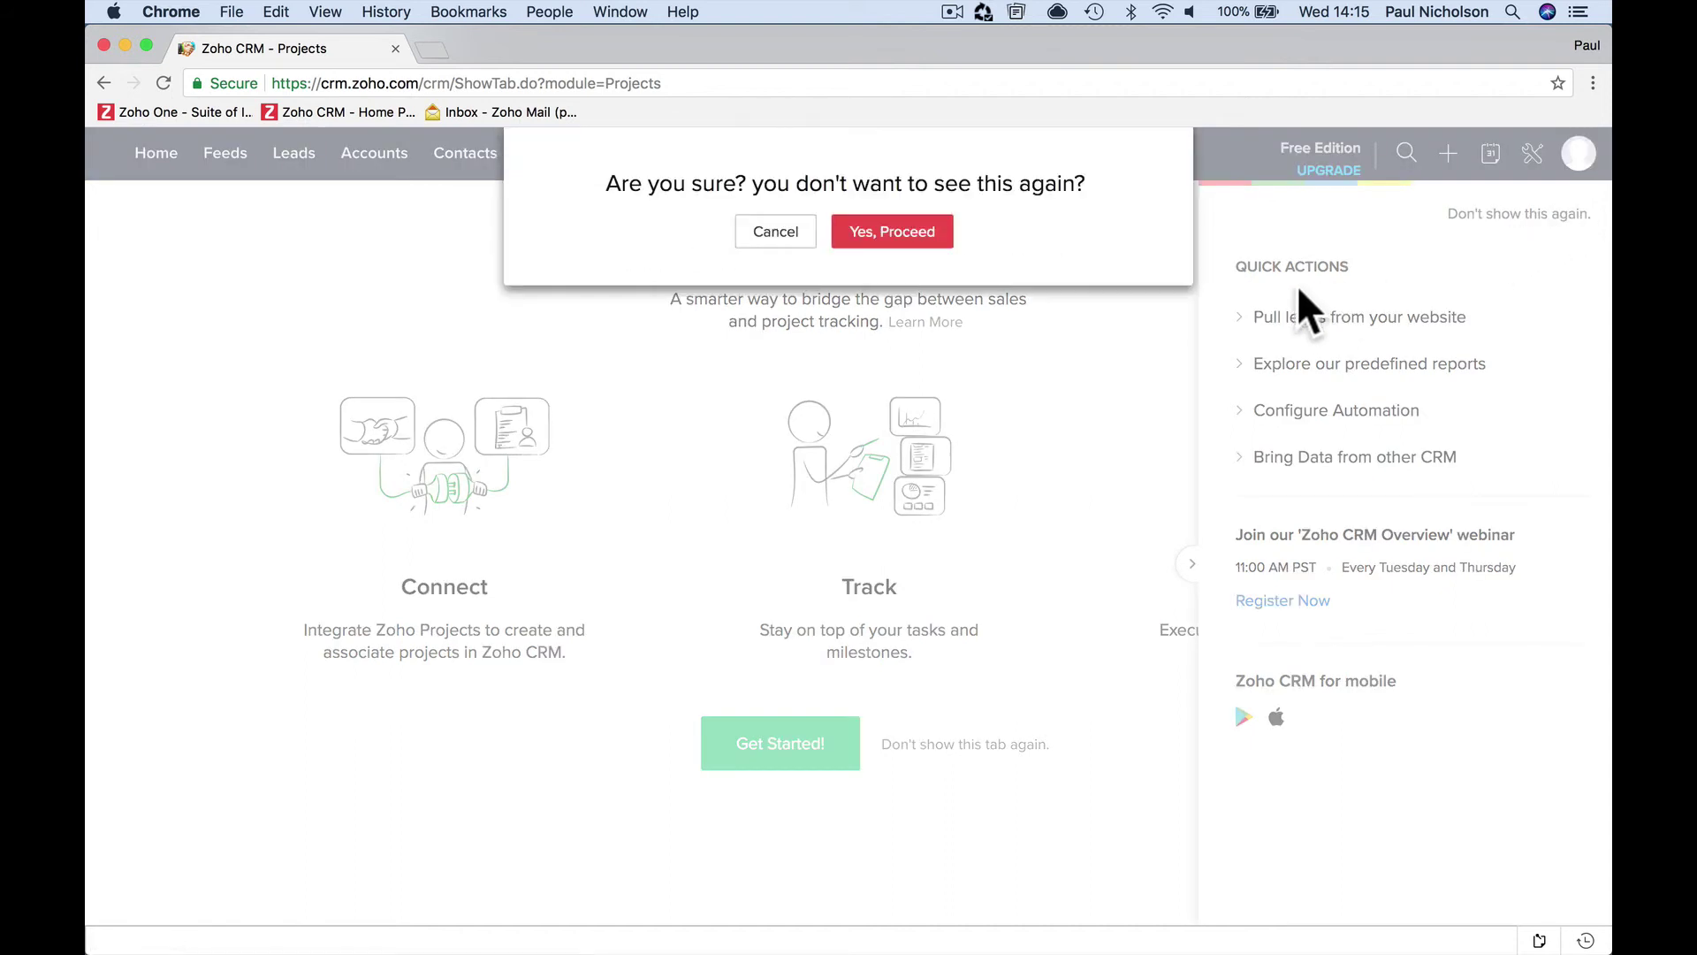
click(766, 237)
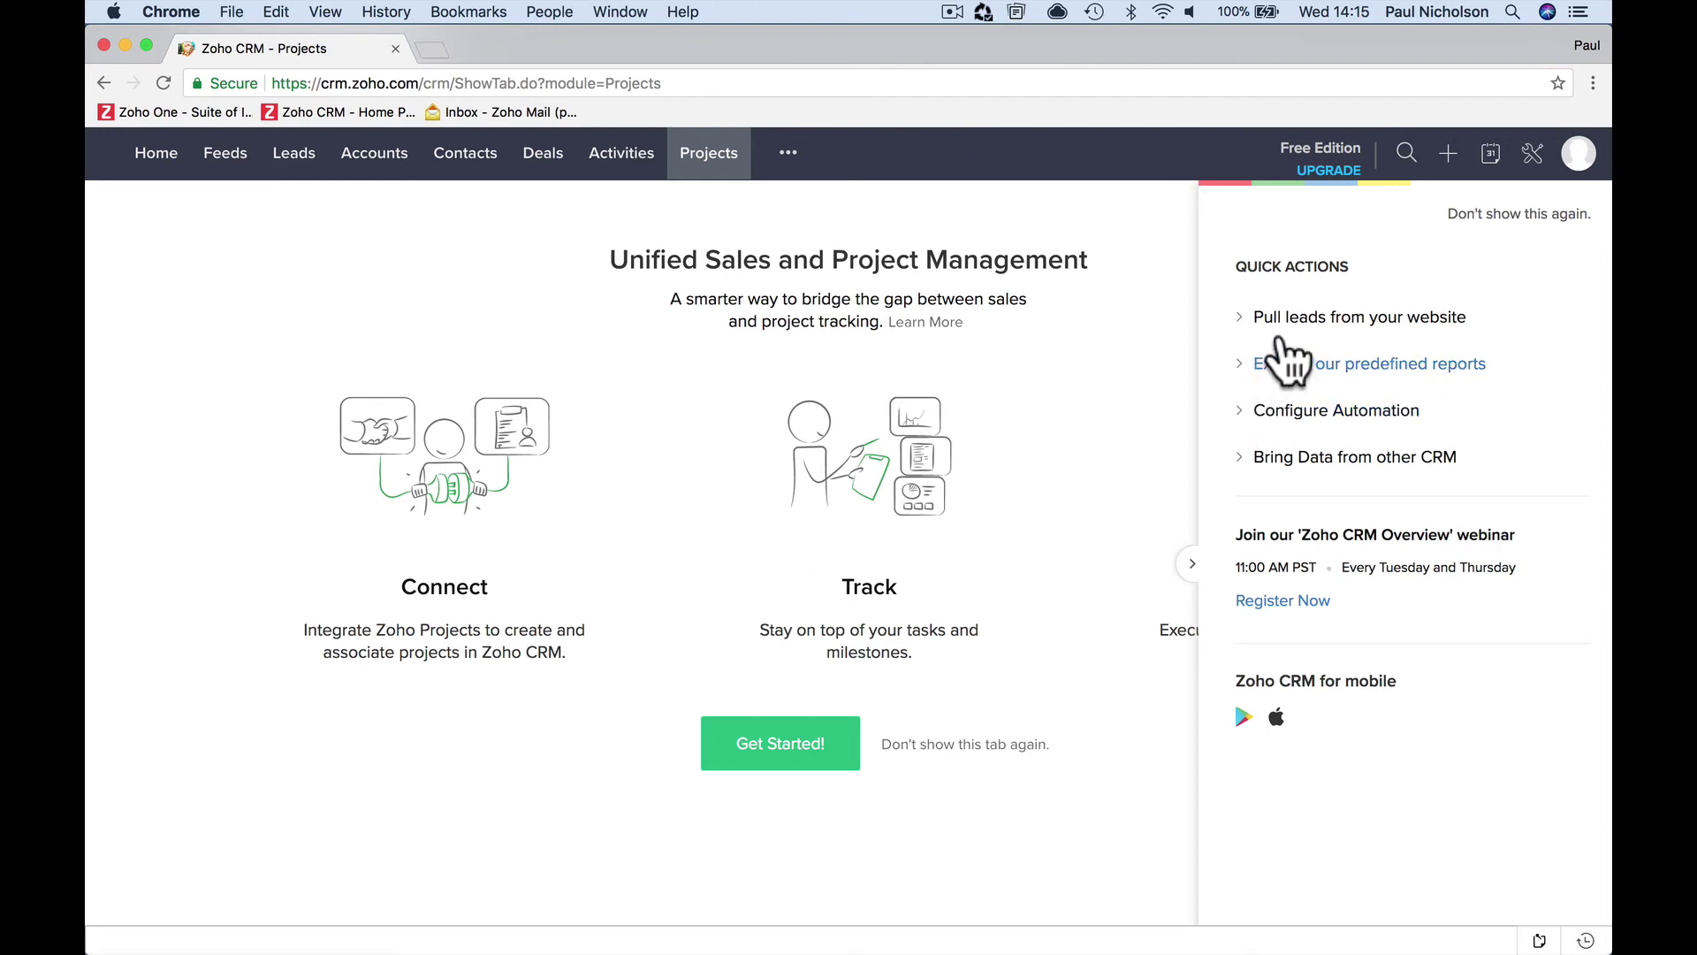
click(1256, 320)
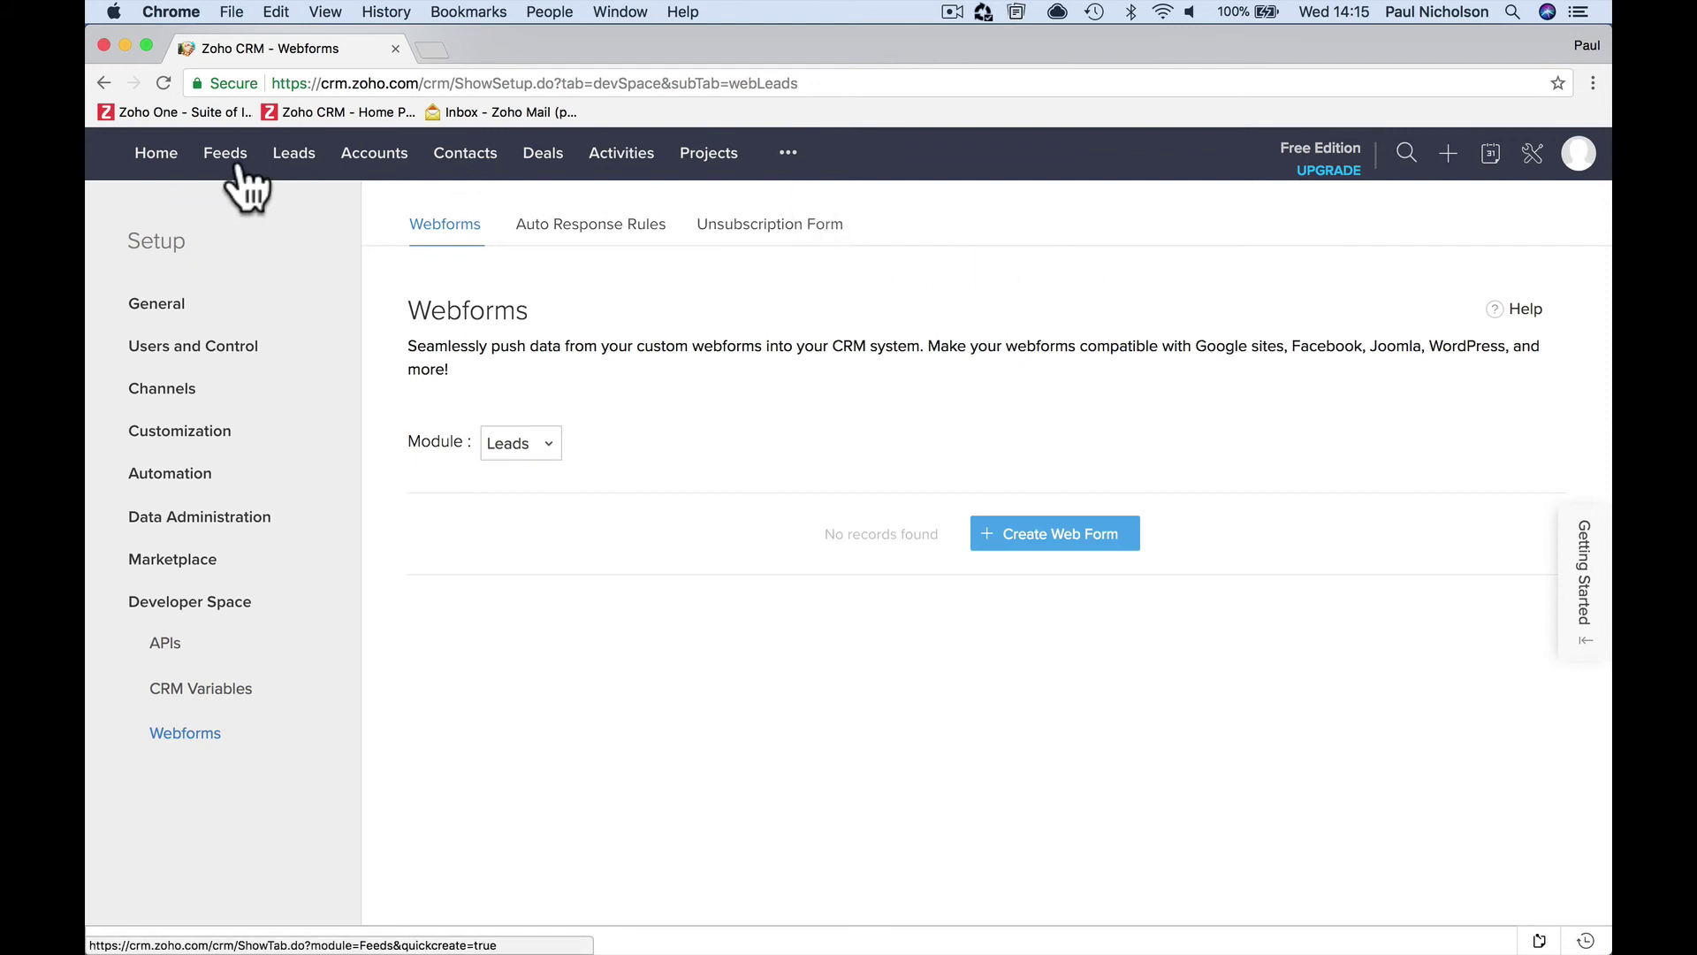
click(160, 157)
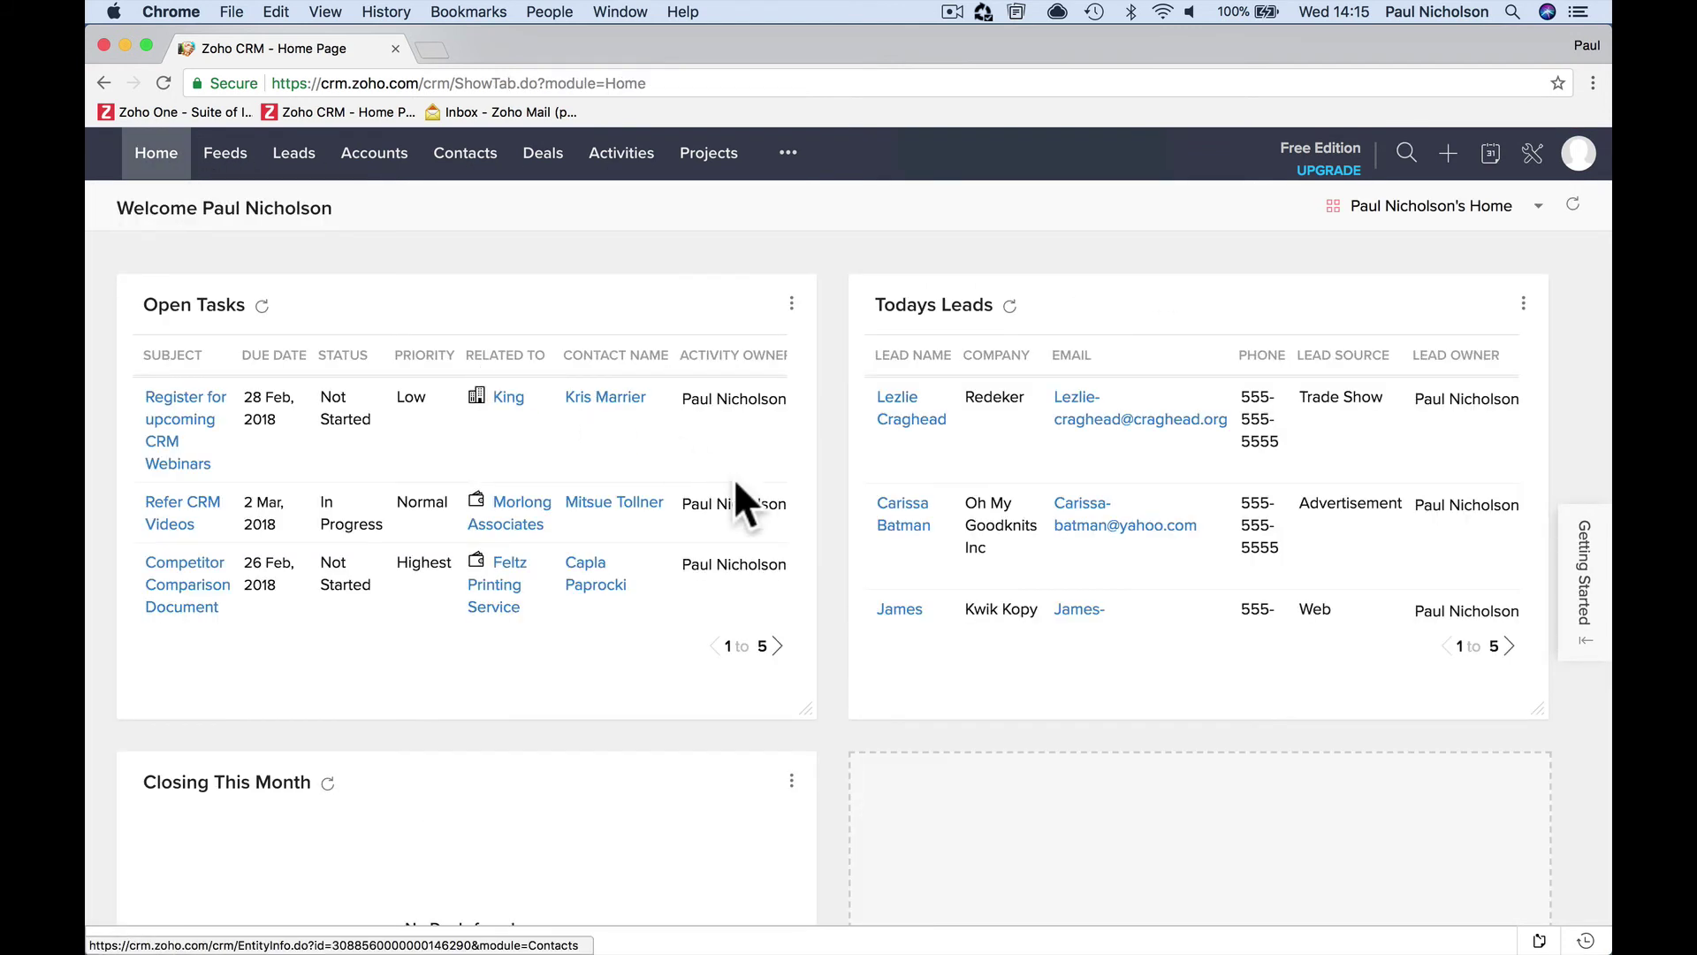